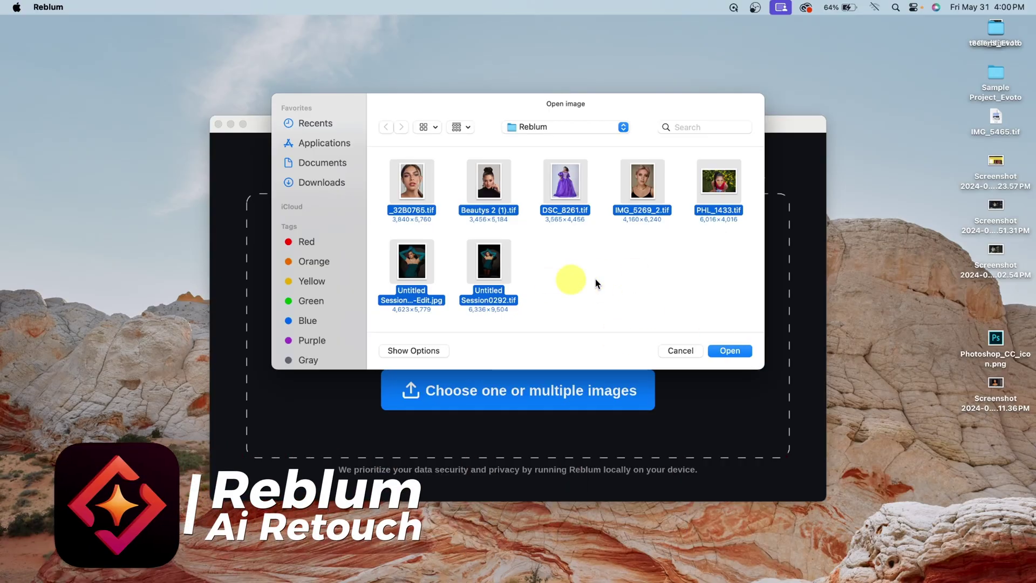
- Open all seven selected images from the Reblum folder in the retouching app
{"action": "left_click", "coordinate": [730, 350]}
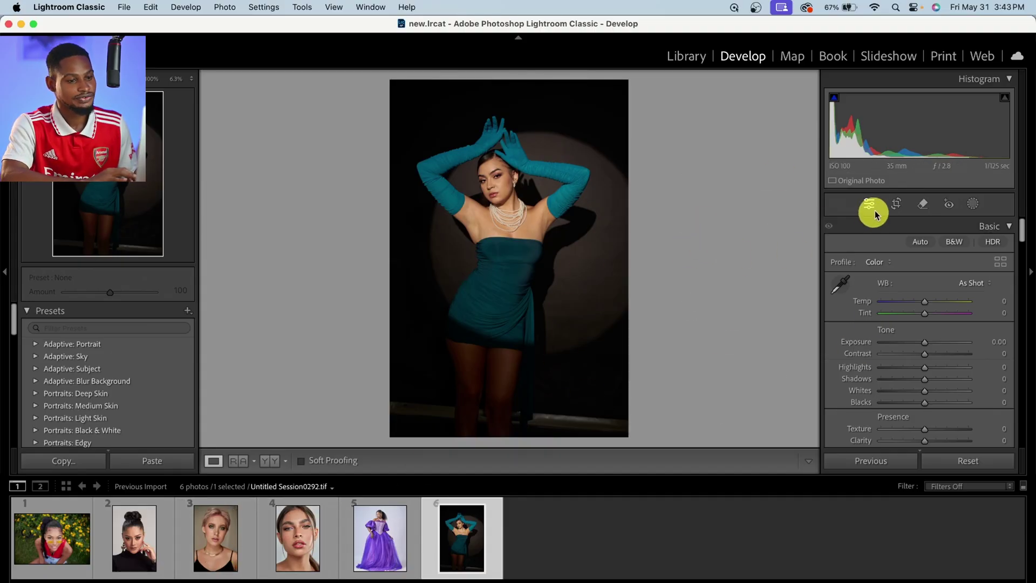
- In Lightroom Classic, crop the teal-dress portrait to a 4 x 5 / 8 x 10 aspect, framing the woman's upper body
{"action": "left_click", "coordinate": [895, 205]}
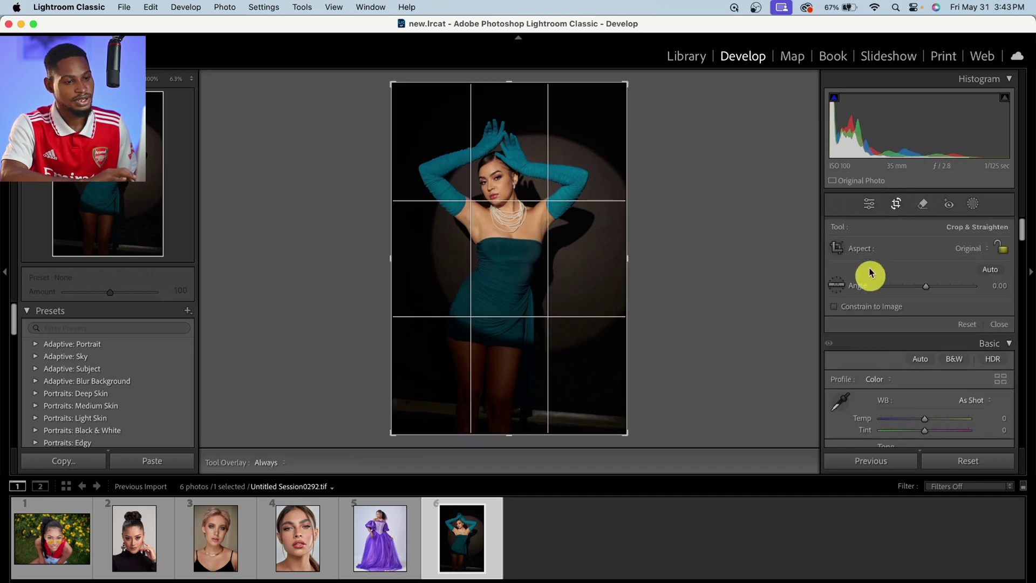
{"action": "left_click", "coordinate": [976, 248]}
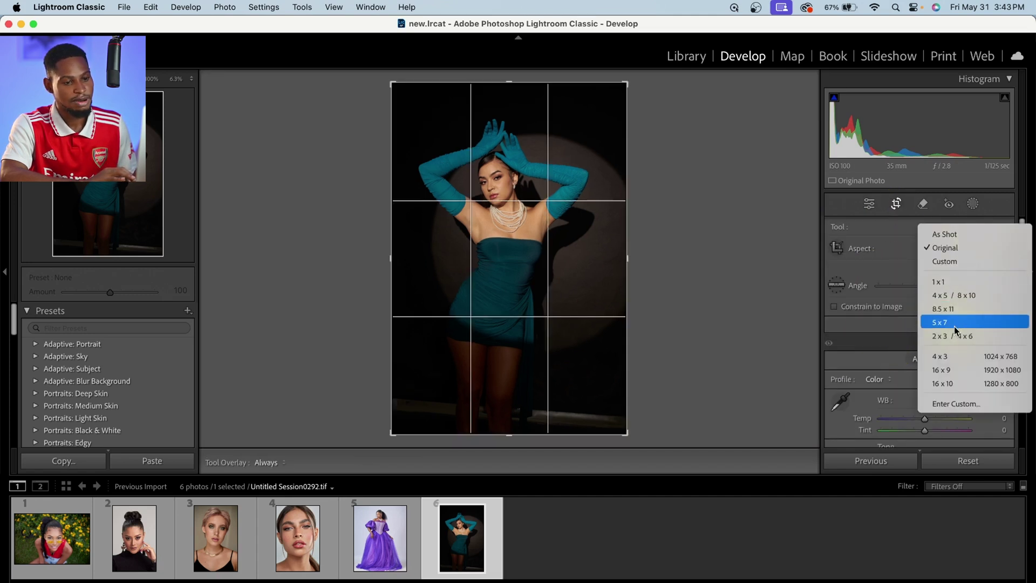
{"action": "left_click", "coordinate": [964, 296]}
{"action": "left_click_drag", "start_coordinate": [508, 407], "coordinate": [533, 318]}
{"action": "key", "text": "Return"}
- Set the portrait's Highlights to -13 and Shadows to +31
{"action": "scroll", "coordinate": [930, 347], "scroll_direction": "down", "scroll_amount": 3}
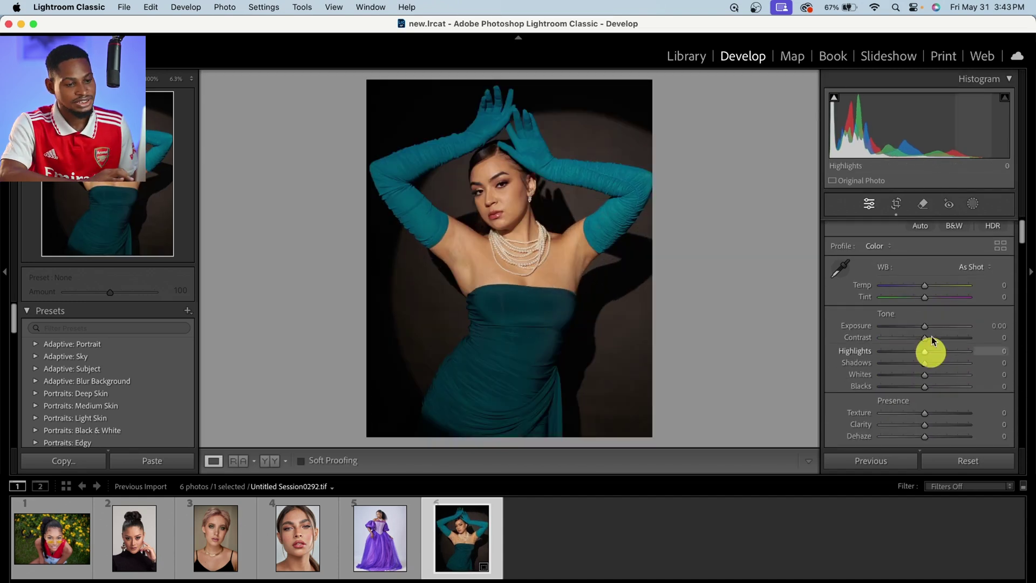
{"action": "scroll", "coordinate": [938, 372], "scroll_direction": "down", "scroll_amount": 2}
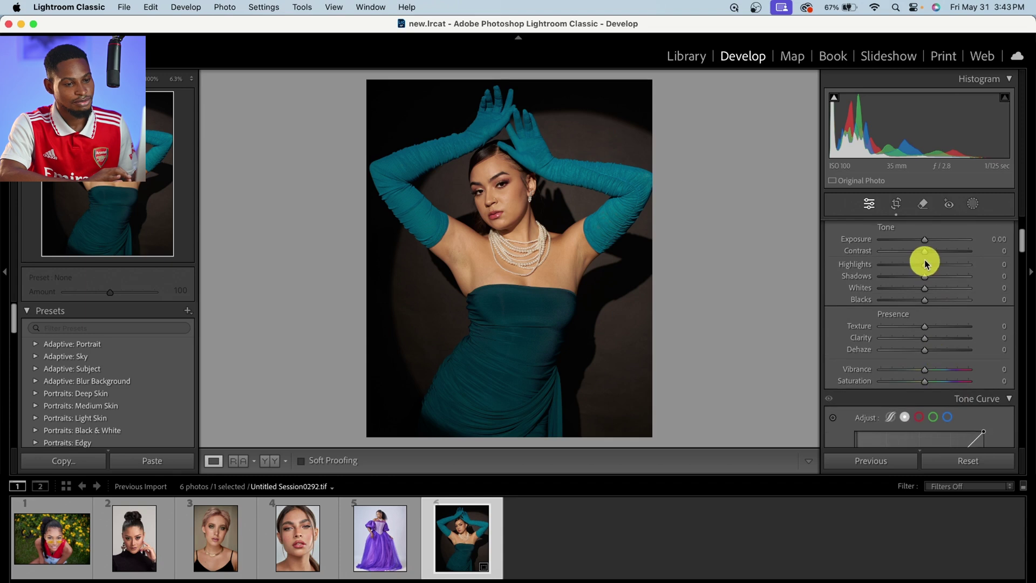
{"action": "mouse_move", "coordinate": [923, 263]}
{"action": "left_mouse_down"}
{"action": "mouse_move", "coordinate": [907, 270]}
{"action": "mouse_move", "coordinate": [938, 276]}
{"action": "mouse_move", "coordinate": [922, 267]}
{"action": "left_mouse_up"}
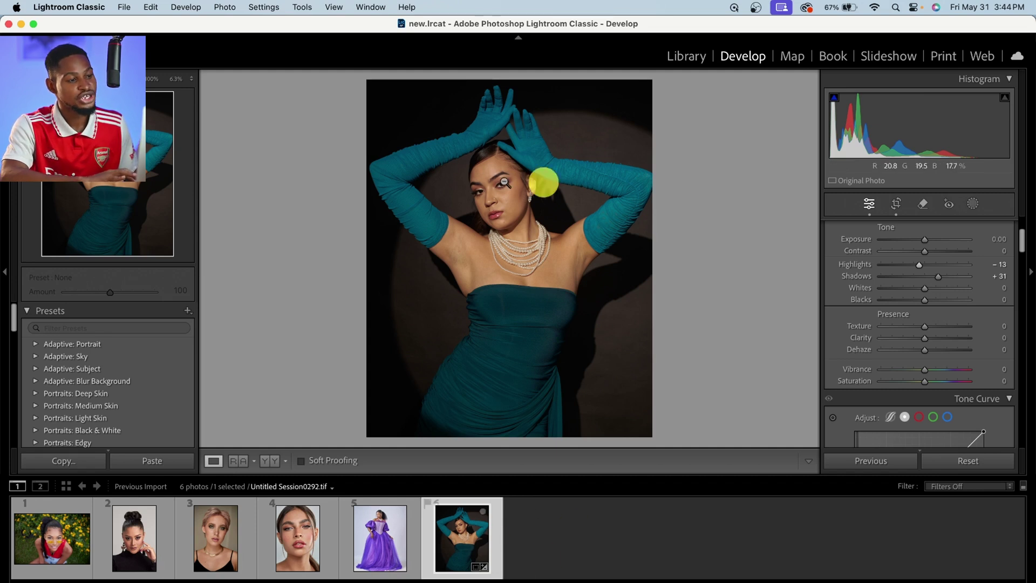
- Send the portrait to Reblum as a JPEG copy with Lightroom adjustments, using the Adobe RGB (1998) color space
{"action": "right_click", "coordinate": [498, 222]}
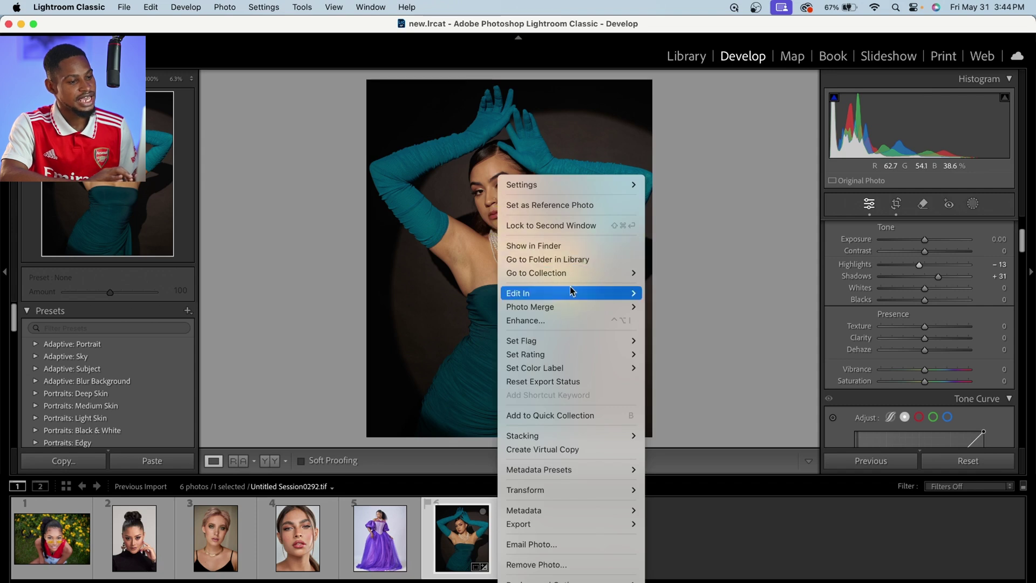
{"action": "mouse_move", "coordinate": [570, 291]}
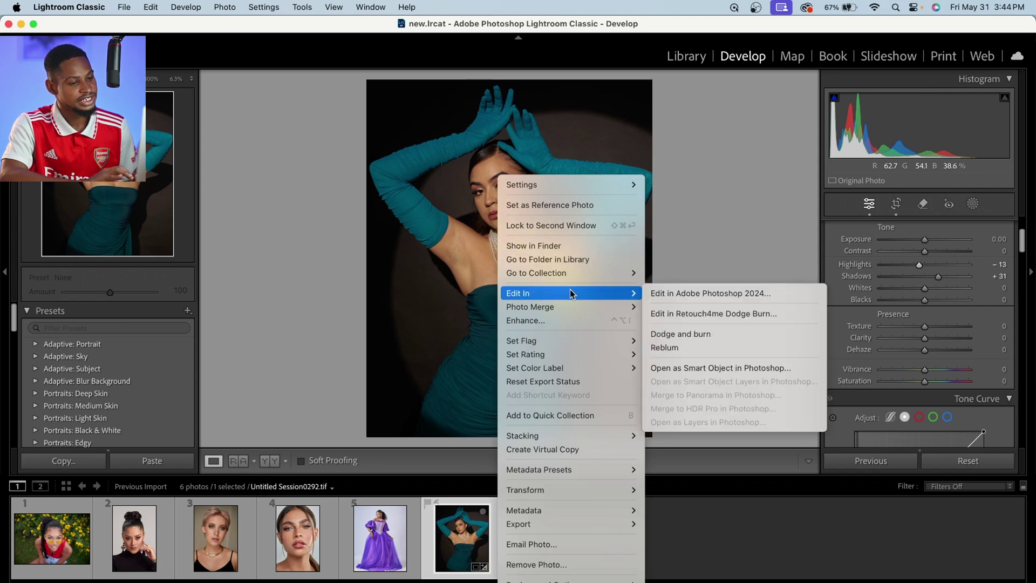
{"action": "left_click", "coordinate": [682, 349]}
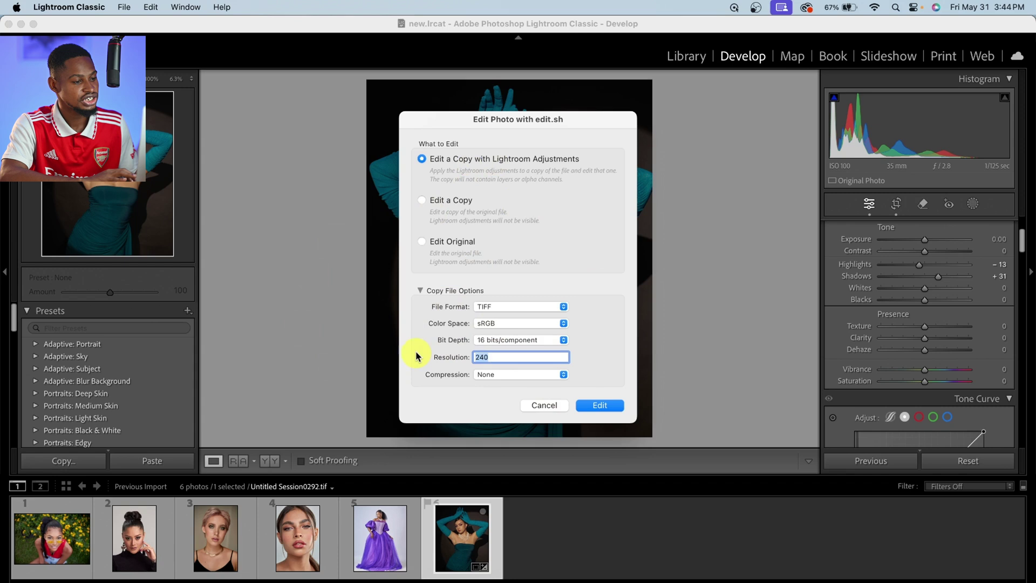
{"action": "left_click", "coordinate": [502, 305]}
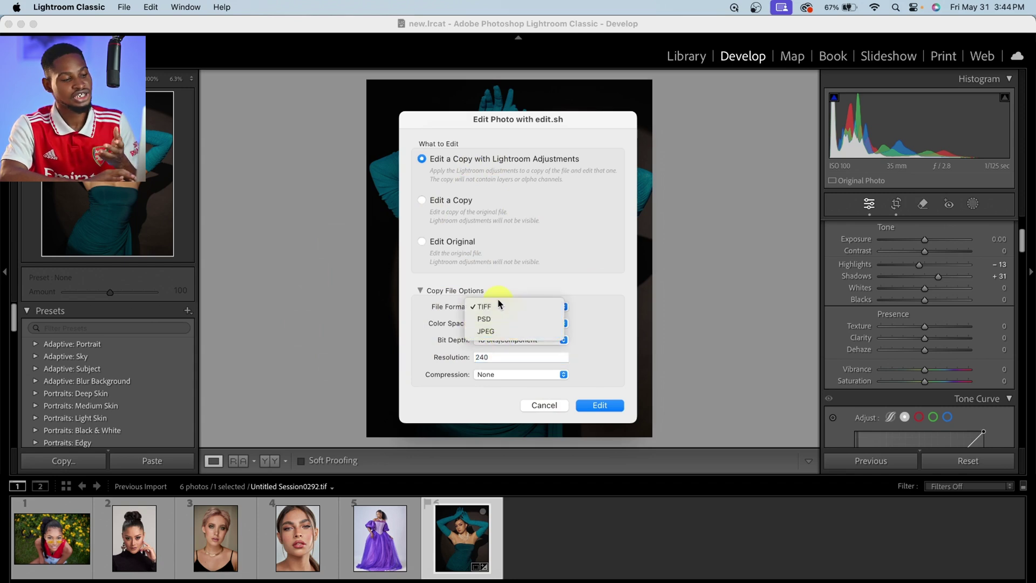
{"action": "left_click", "coordinate": [499, 332]}
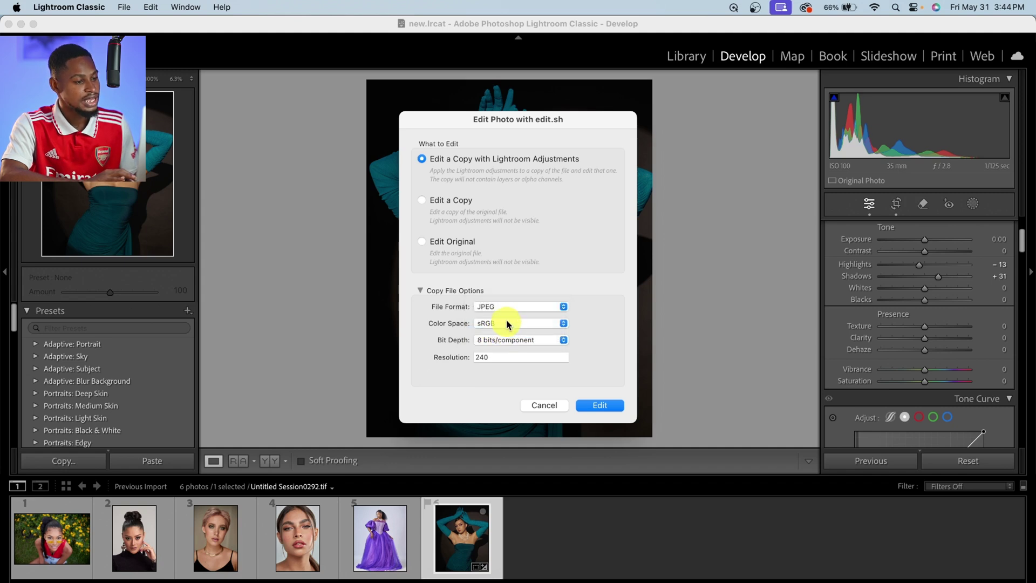
{"action": "left_click", "coordinate": [505, 322]}
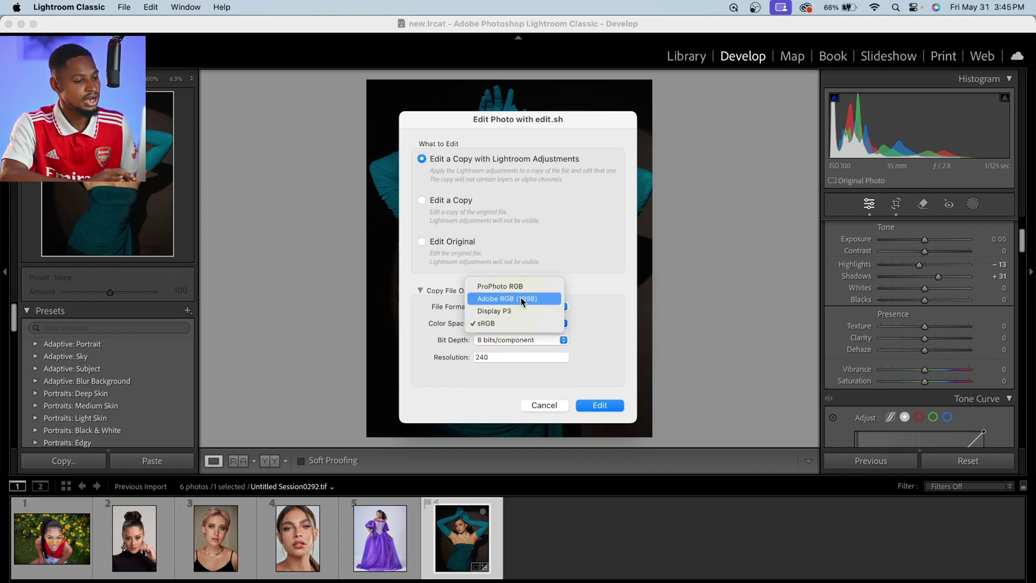
{"action": "left_click", "coordinate": [521, 298]}
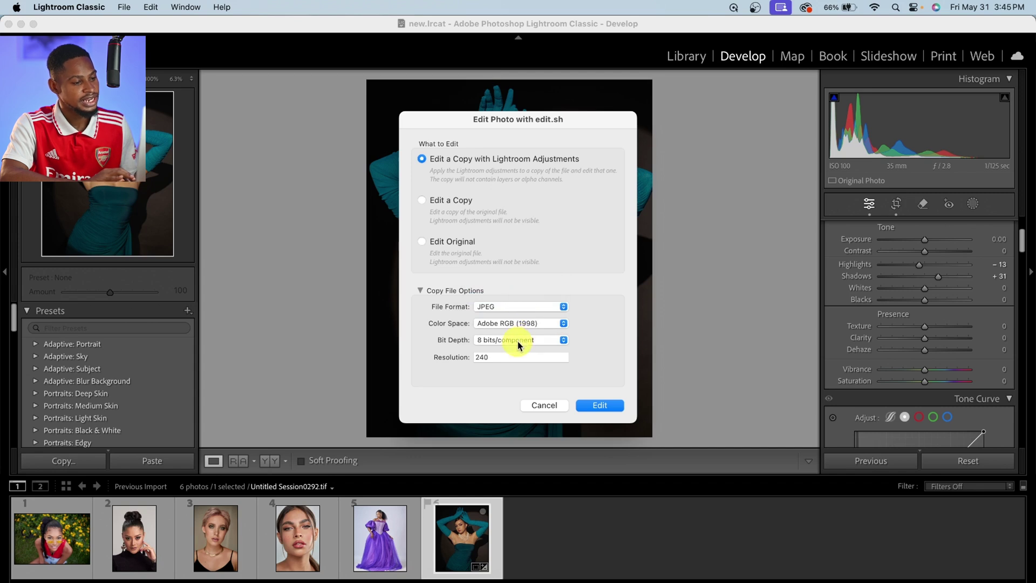
{"action": "left_click", "coordinate": [609, 405]}
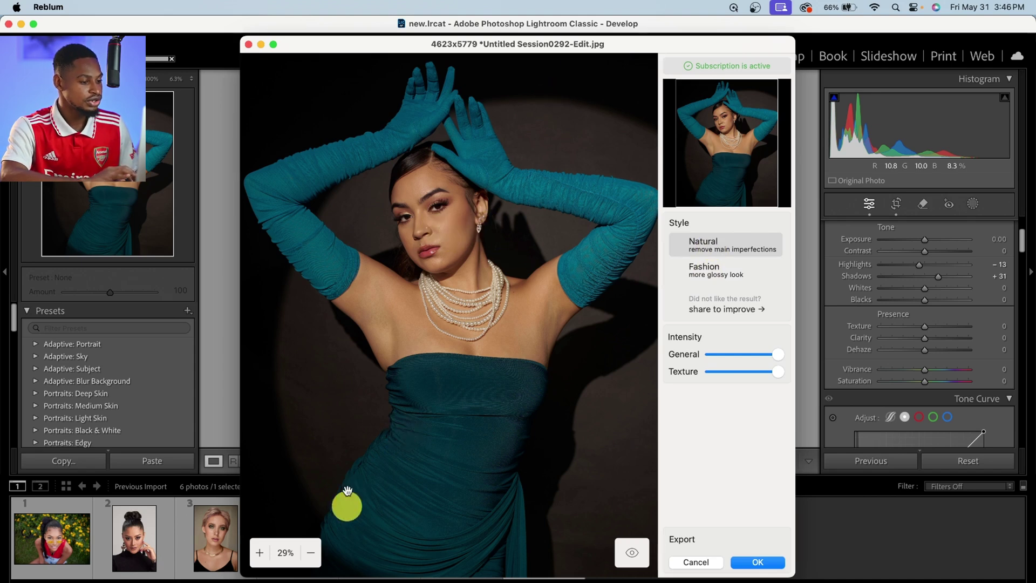
- Examine the Natural retouch on the face and neck, comparing it with the unretouched image
{"action": "scroll", "coordinate": [435, 265], "scroll_direction": "up", "scroll_amount": 5}
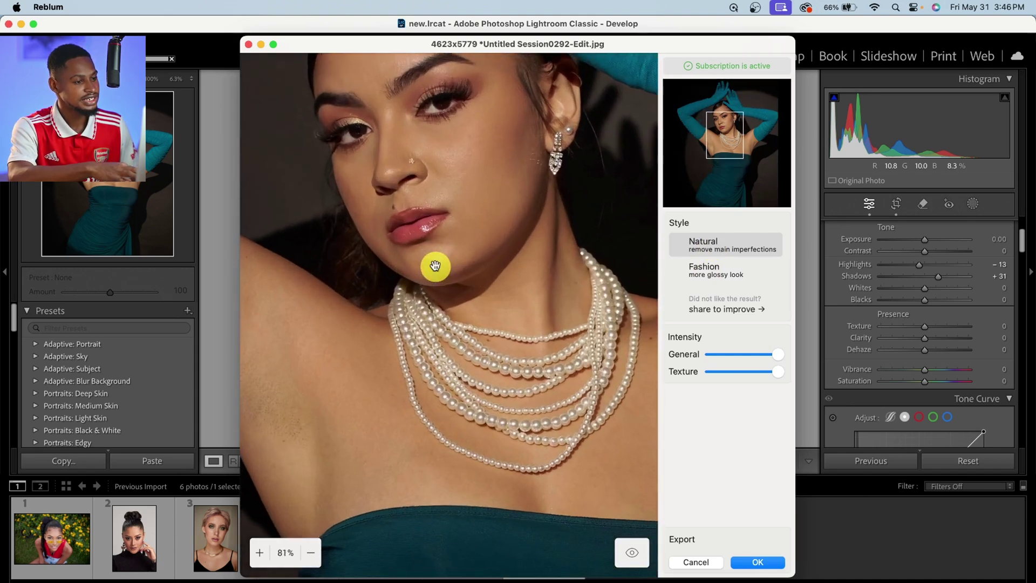
{"action": "scroll", "coordinate": [433, 262], "scroll_direction": "down", "scroll_amount": 2}
{"action": "left_click_drag", "start_coordinate": [460, 229], "coordinate": [462, 236]}
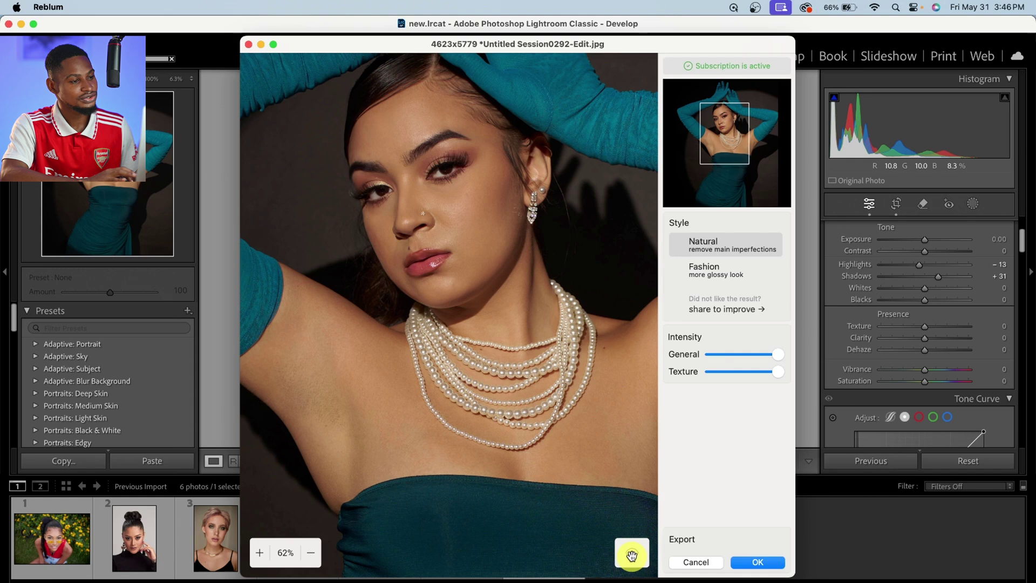
{"action": "left_click", "coordinate": [631, 556]}
{"action": "left_click", "coordinate": [632, 556]}
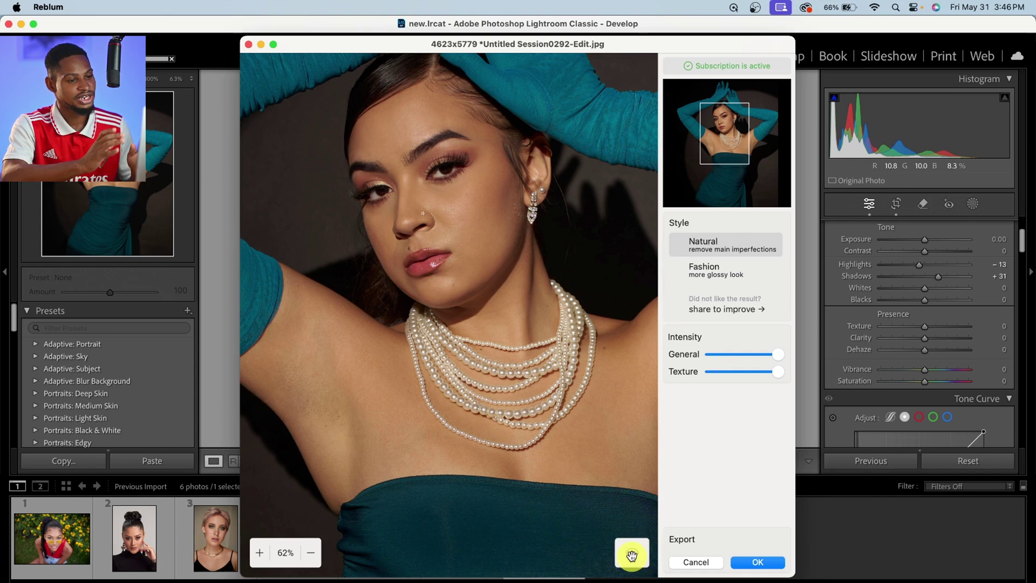
- Switch the retouch style to Fashion and compare the face and skin with the unretouched image
{"action": "left_click", "coordinate": [716, 277]}
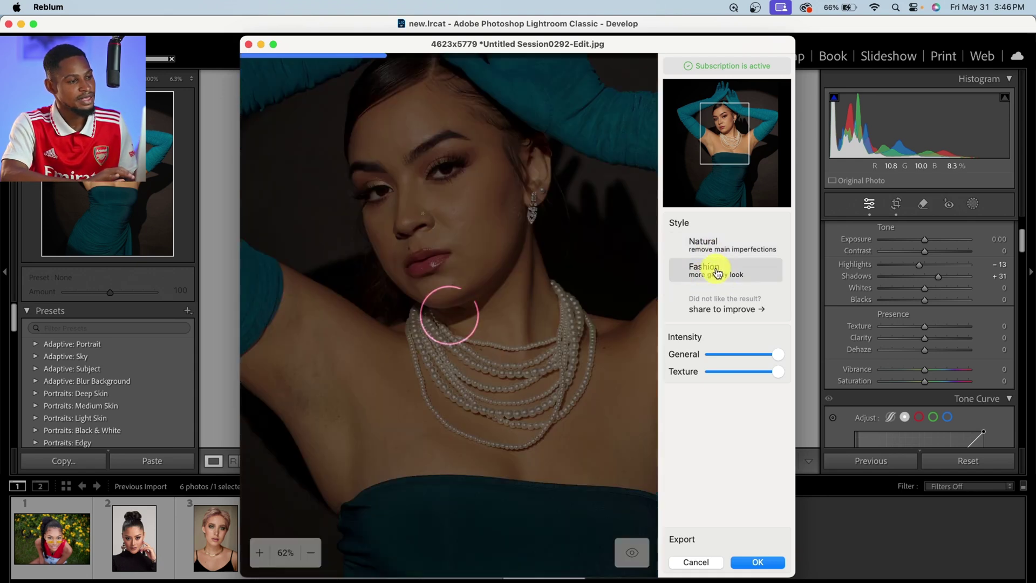
{"action": "left_click", "coordinate": [433, 342]}
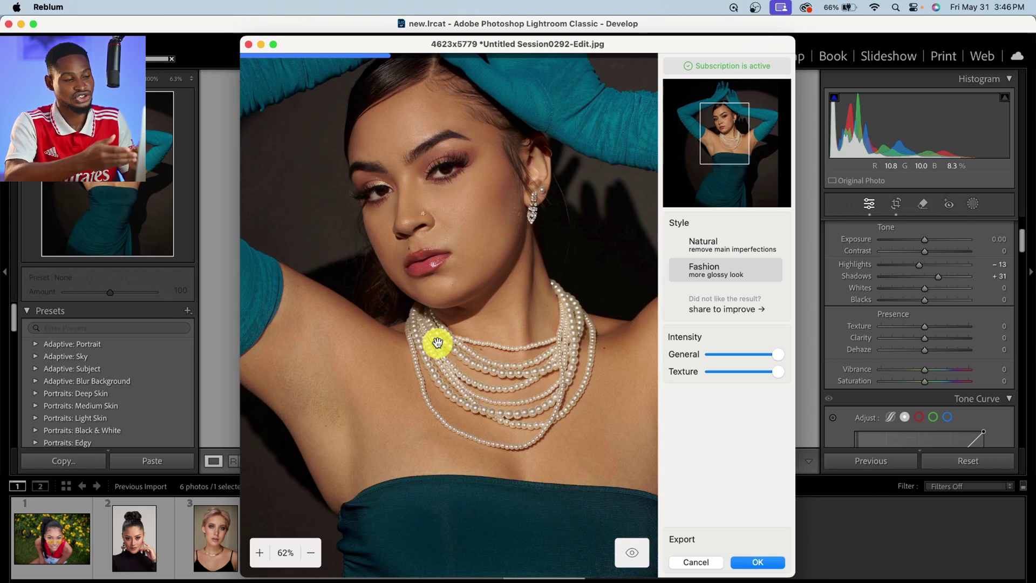
{"action": "left_click_drag", "start_coordinate": [539, 294], "coordinate": [511, 292]}
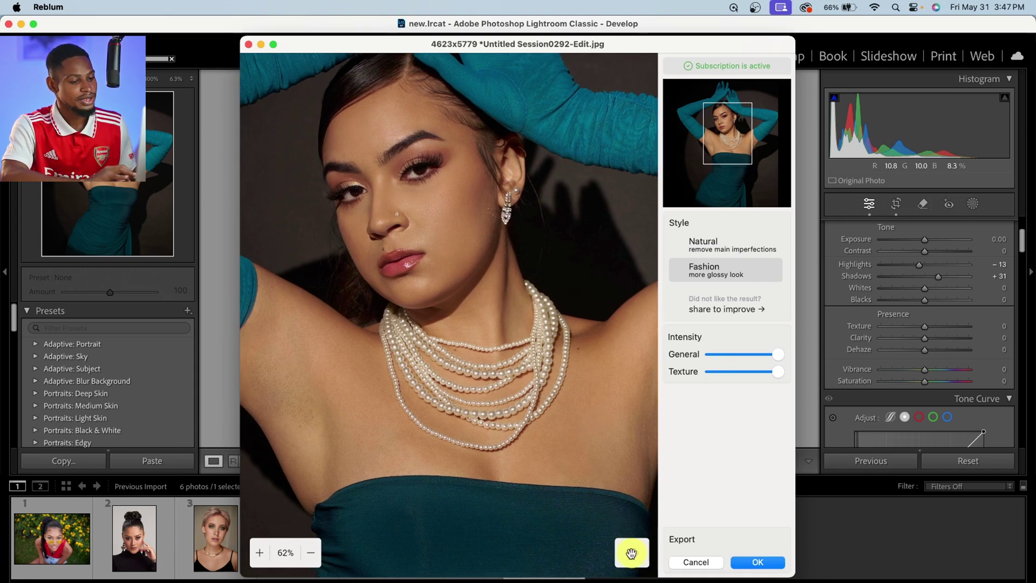
{"action": "left_click", "coordinate": [631, 554]}
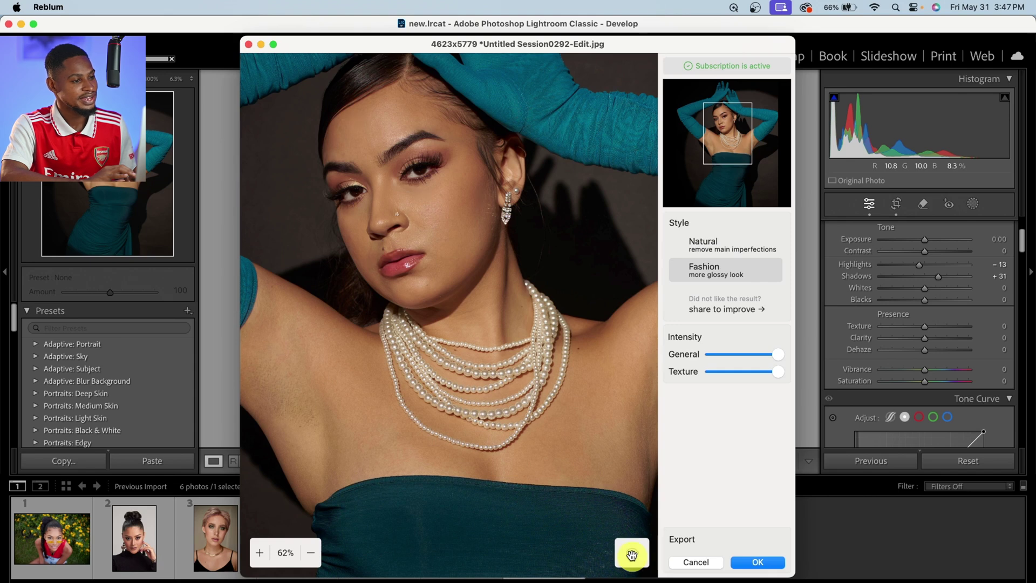
{"action": "left_click", "coordinate": [631, 555]}
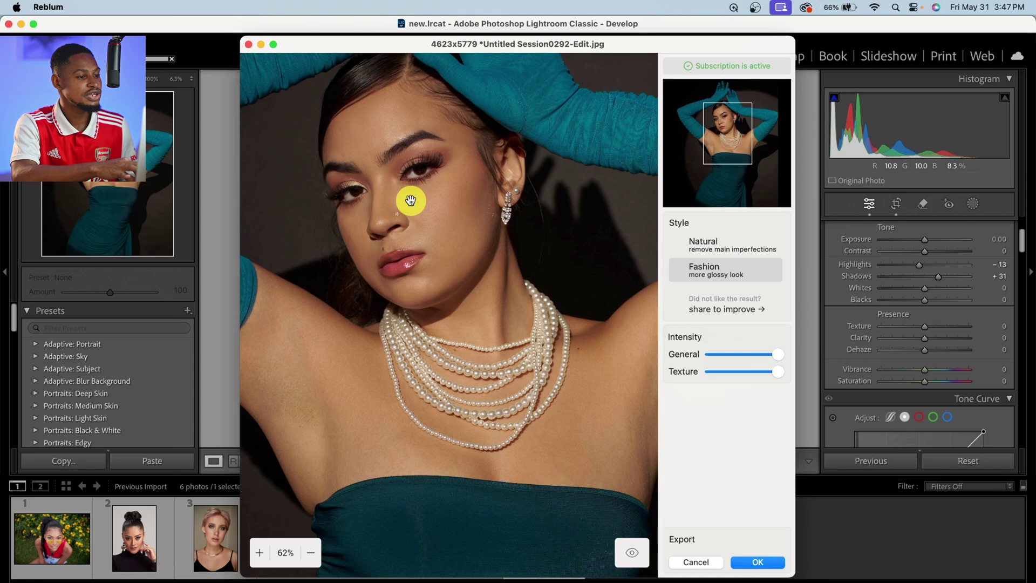
- Try lower Texture and General intensities on the close-up of the face, returning both to maximum
{"action": "scroll", "coordinate": [411, 200], "scroll_direction": "up", "scroll_amount": 3}
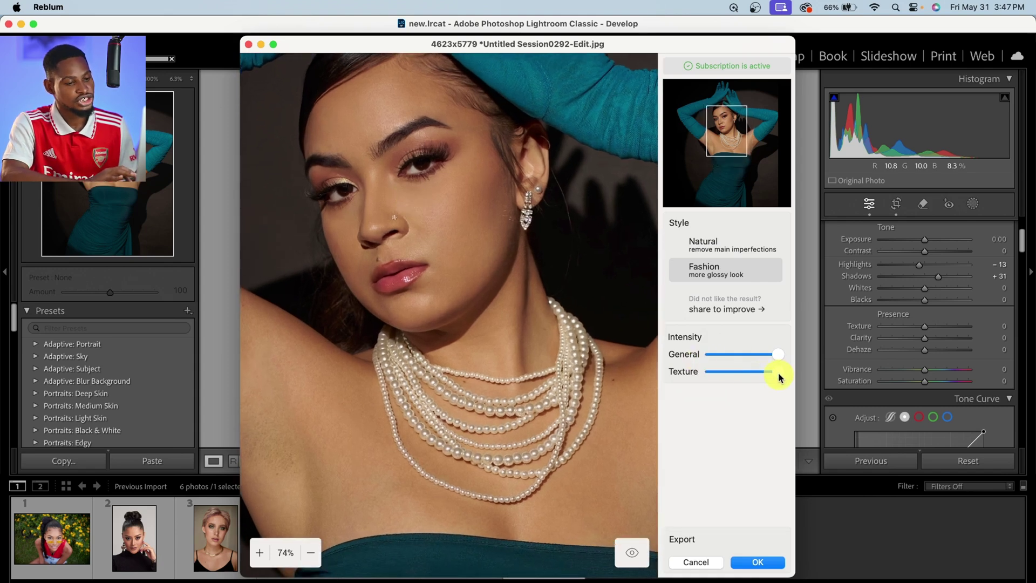
{"action": "left_click_drag", "start_coordinate": [778, 377], "coordinate": [754, 374]}
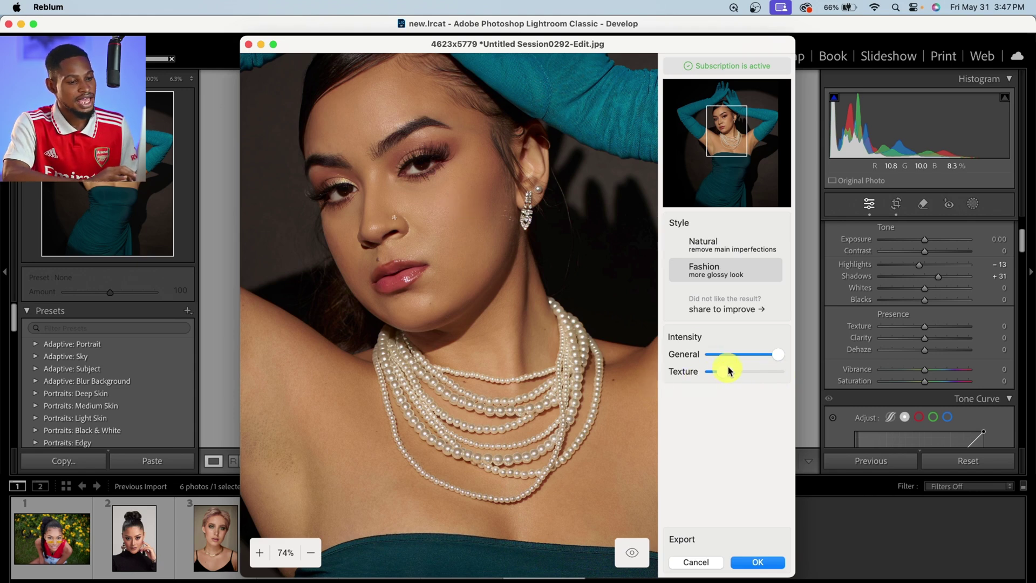
{"action": "left_click_drag", "start_coordinate": [724, 370], "coordinate": [767, 359]}
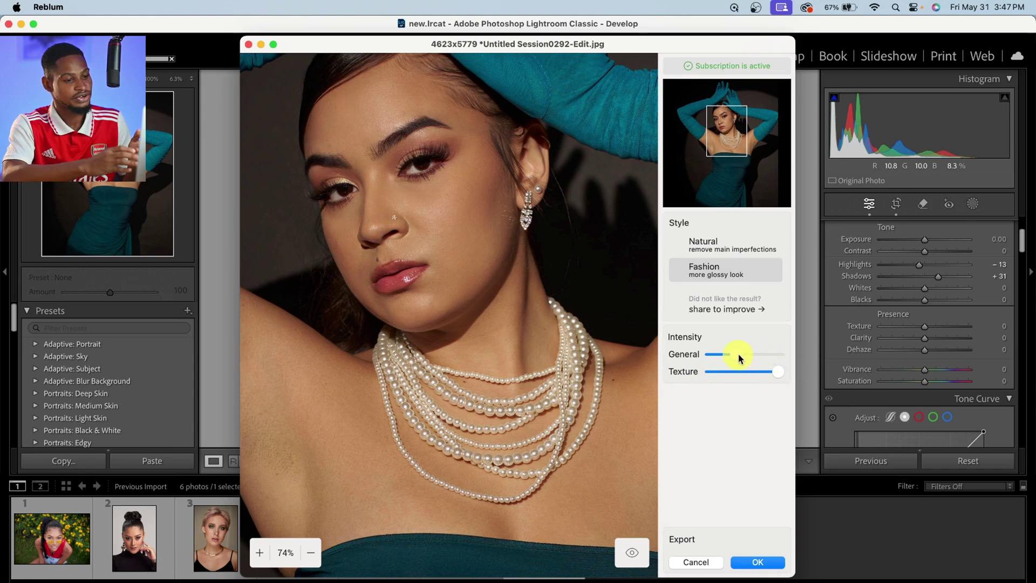
{"action": "left_click_drag", "start_coordinate": [738, 354], "coordinate": [674, 357]}
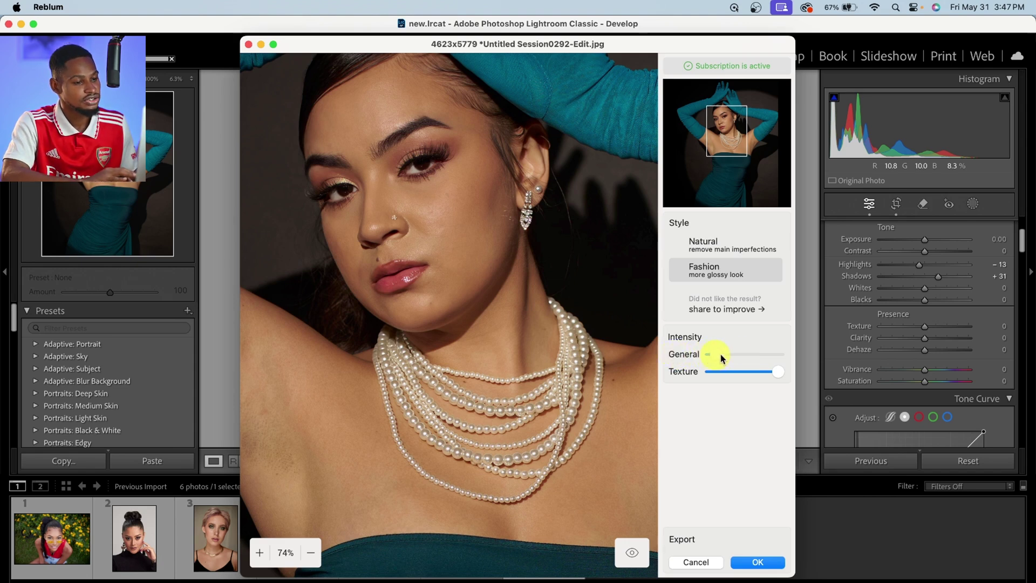
{"action": "left_click_drag", "start_coordinate": [721, 357], "coordinate": [793, 359]}
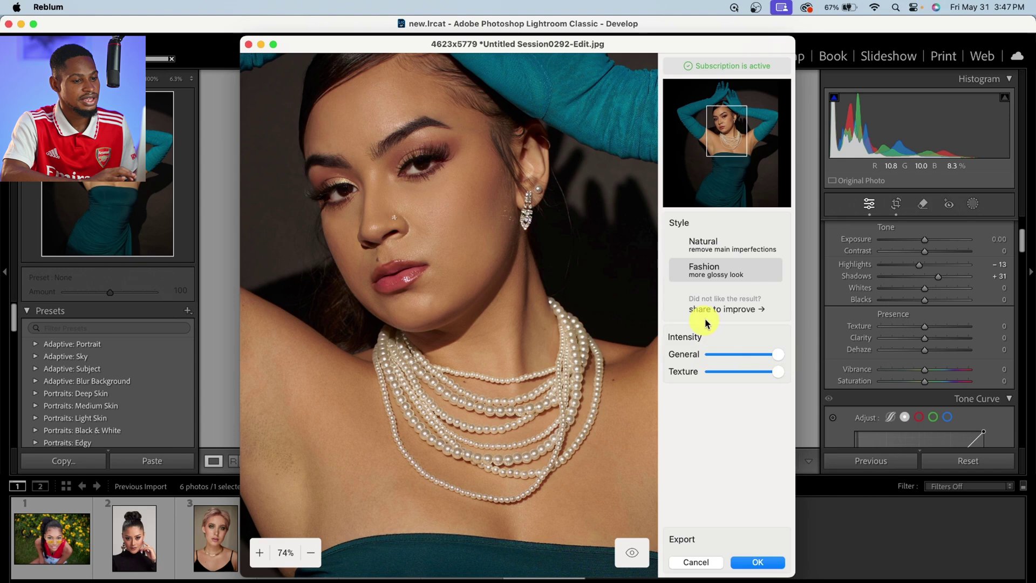
{"action": "mouse_move", "coordinate": [778, 358]}
{"action": "left_mouse_down"}
{"action": "mouse_move", "coordinate": [707, 358]}
{"action": "mouse_move", "coordinate": [770, 357]}
{"action": "left_mouse_up"}
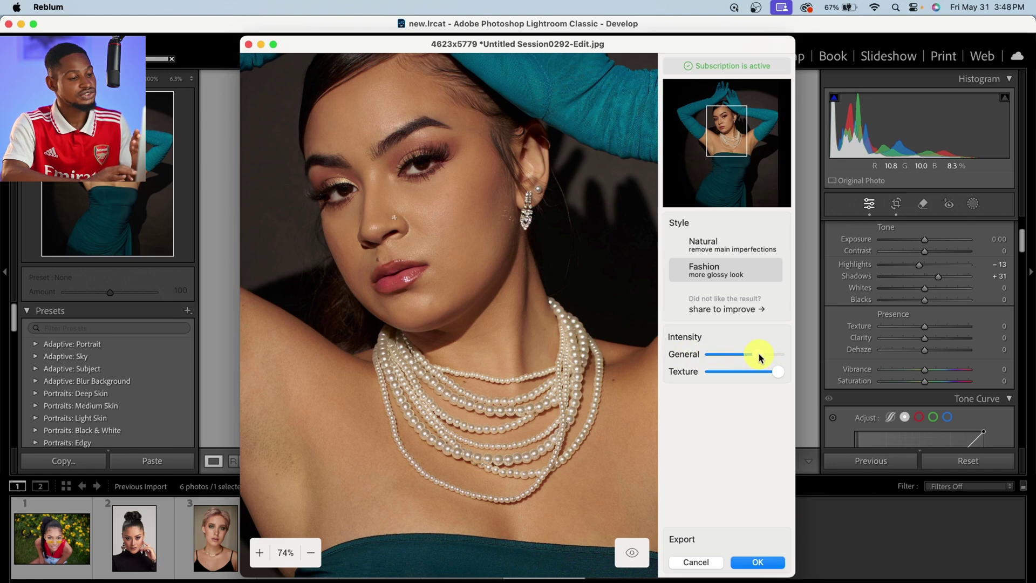
{"action": "left_click_drag", "start_coordinate": [768, 358], "coordinate": [788, 361]}
- Compare the Fashion retouch with the original once more and export the result back to Lightroom Classic
{"action": "scroll", "coordinate": [496, 332], "scroll_direction": "down", "scroll_amount": 3}
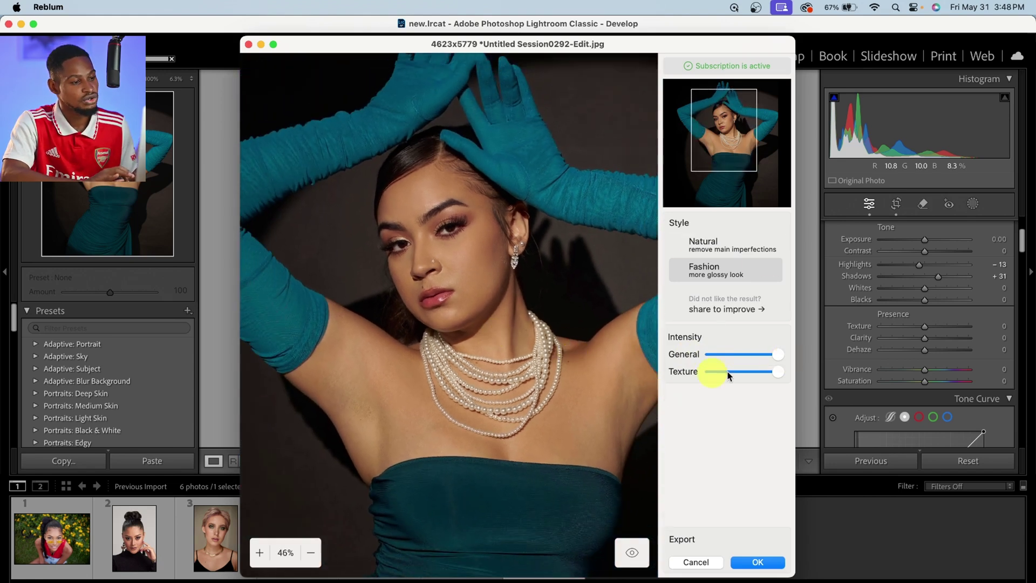
{"action": "left_click", "coordinate": [635, 554]}
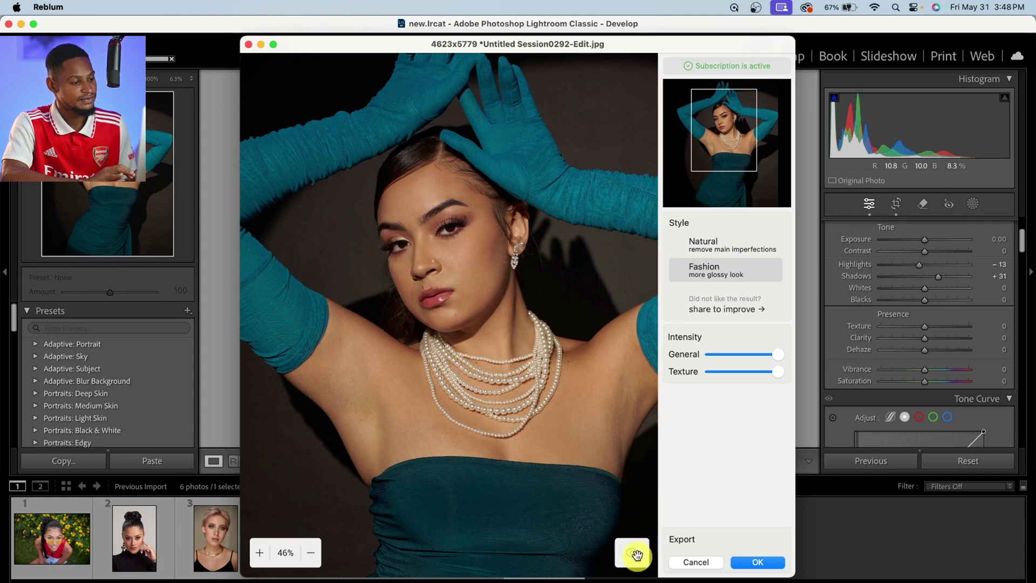
{"action": "left_click", "coordinate": [763, 565]}
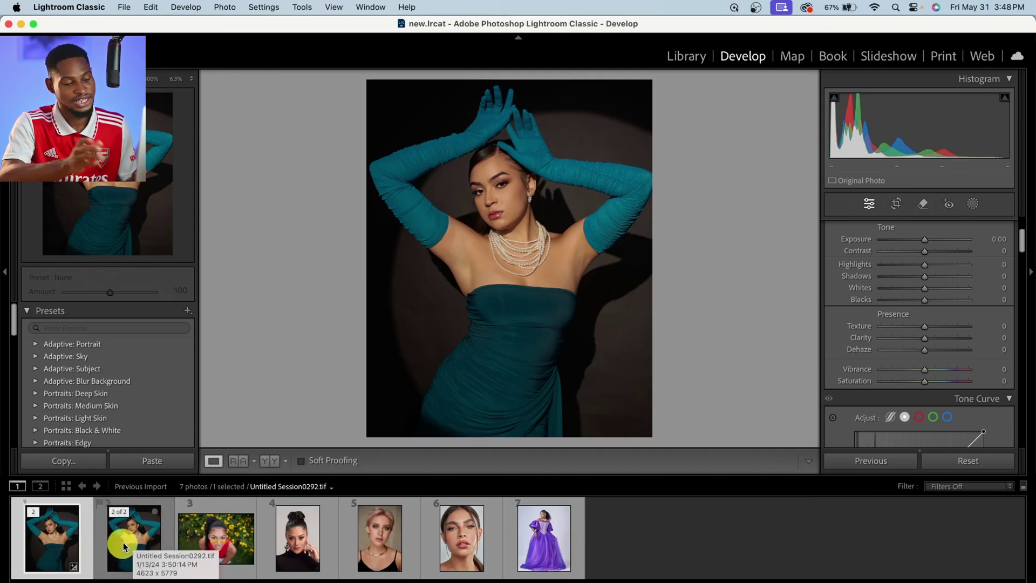
- Compare the two versions side by side in Reference View, with Untitled Session0292-Edit.jpg as reference and the original TIFF as active photo
{"action": "left_click", "coordinate": [49, 535]}
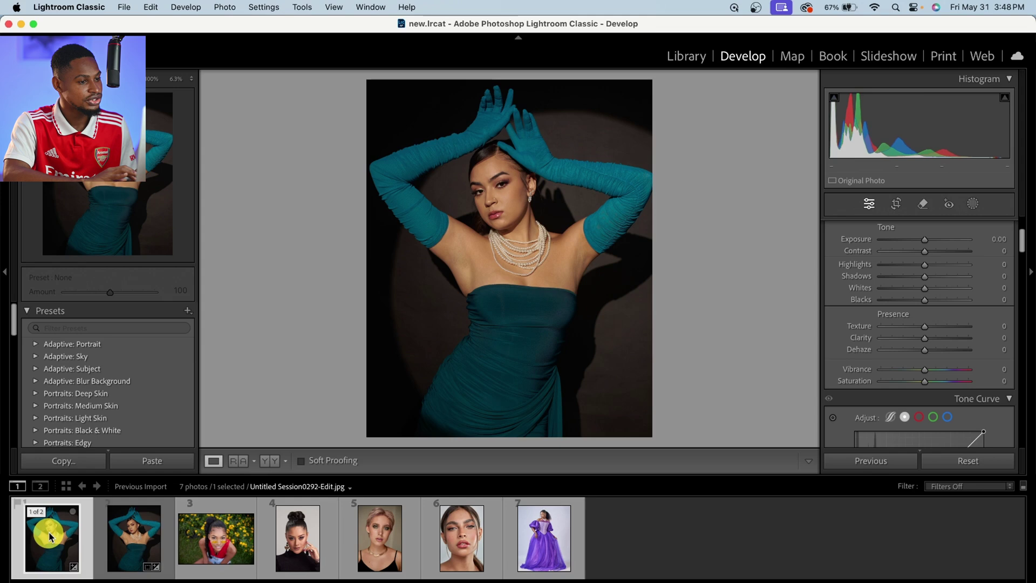
{"action": "left_click", "coordinate": [133, 532]}
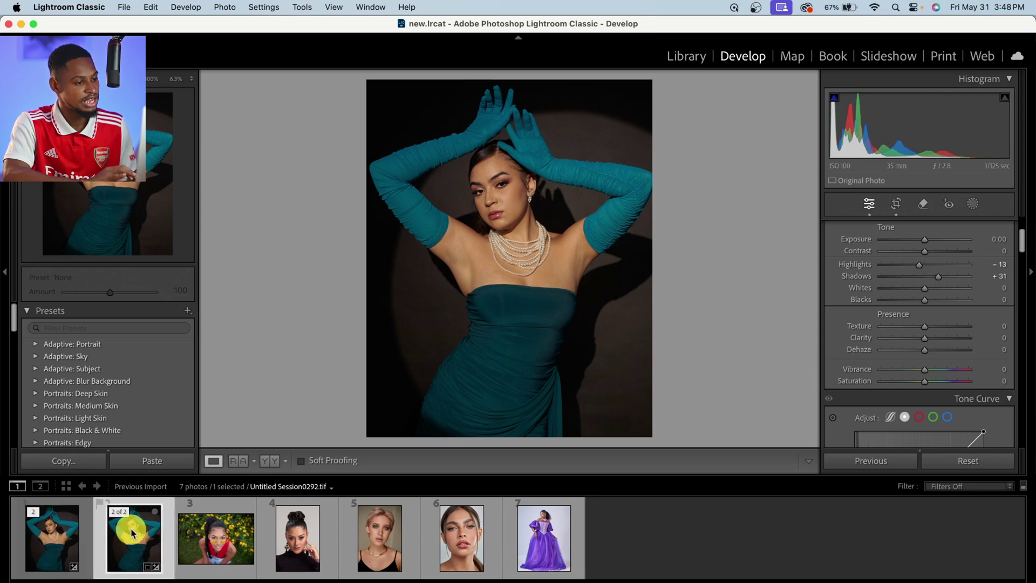
{"action": "left_click", "coordinate": [238, 462]}
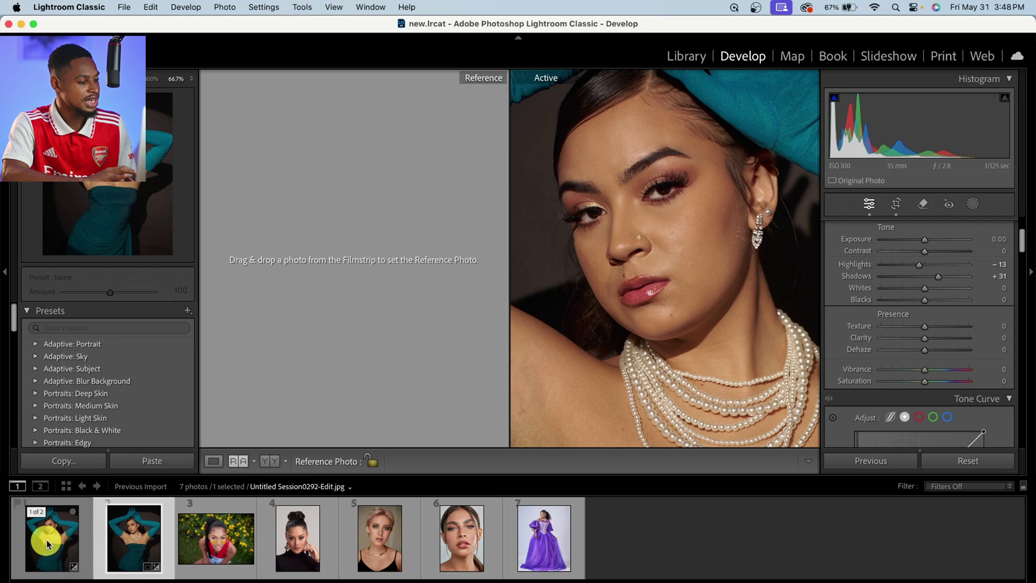
{"action": "left_click_drag", "start_coordinate": [47, 544], "coordinate": [345, 268]}
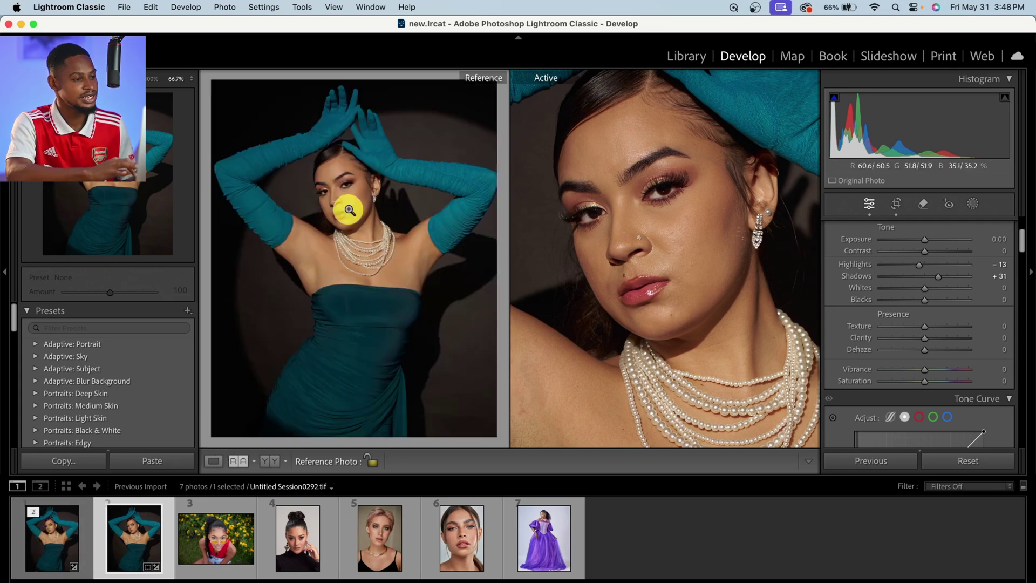
- Zoom the reference photo in to match the active close-up and compare the facial skin in both versions
{"action": "left_click", "coordinate": [348, 210]}
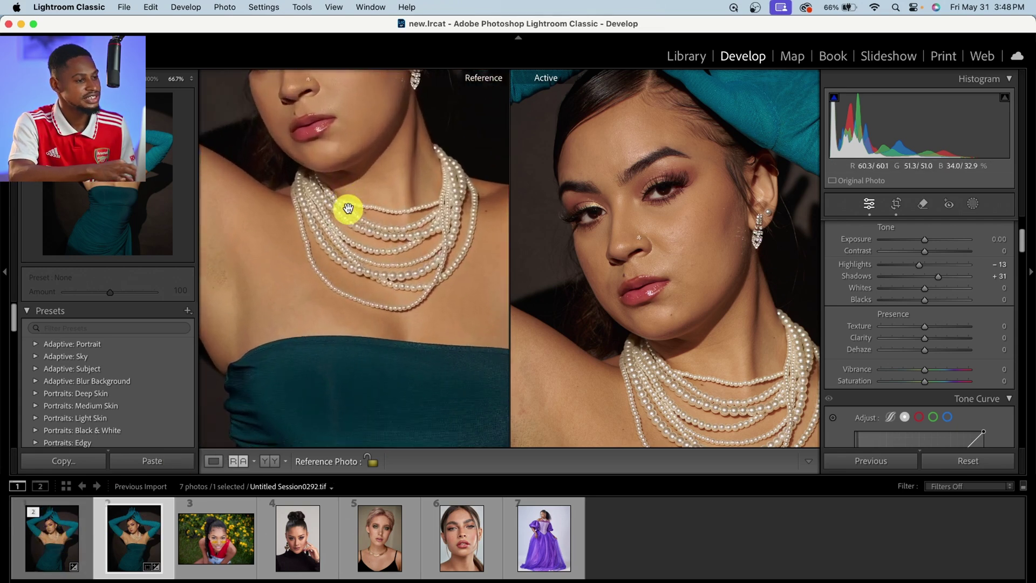
{"action": "left_click_drag", "start_coordinate": [348, 209], "coordinate": [400, 468]}
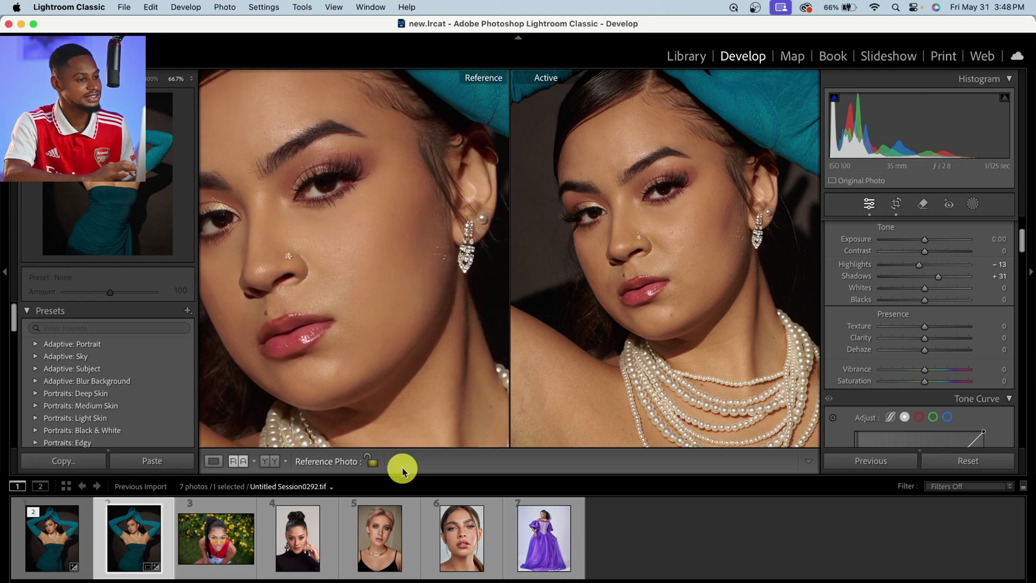
{"action": "left_click", "coordinate": [378, 266]}
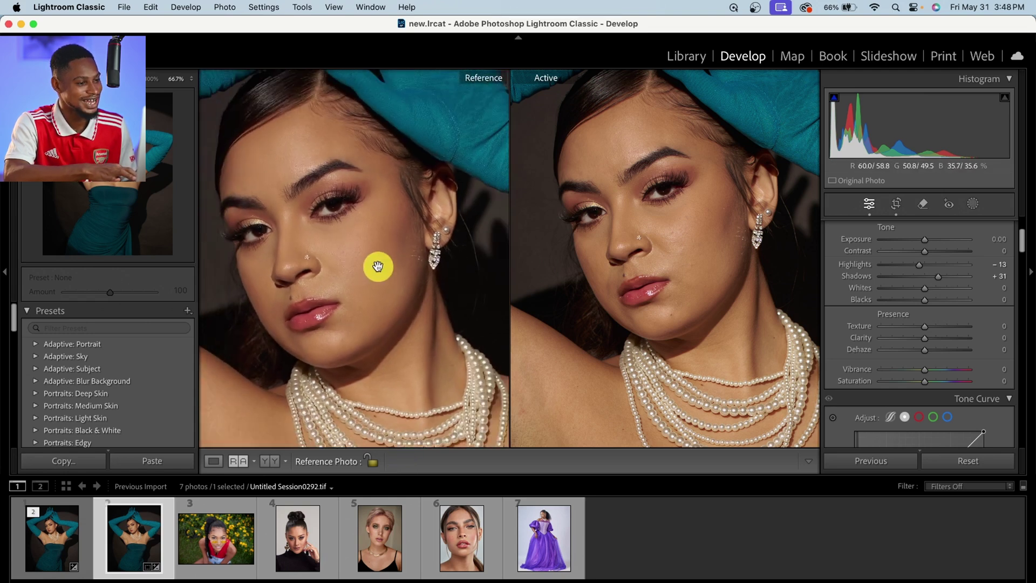
{"action": "left_click", "coordinate": [389, 273]}
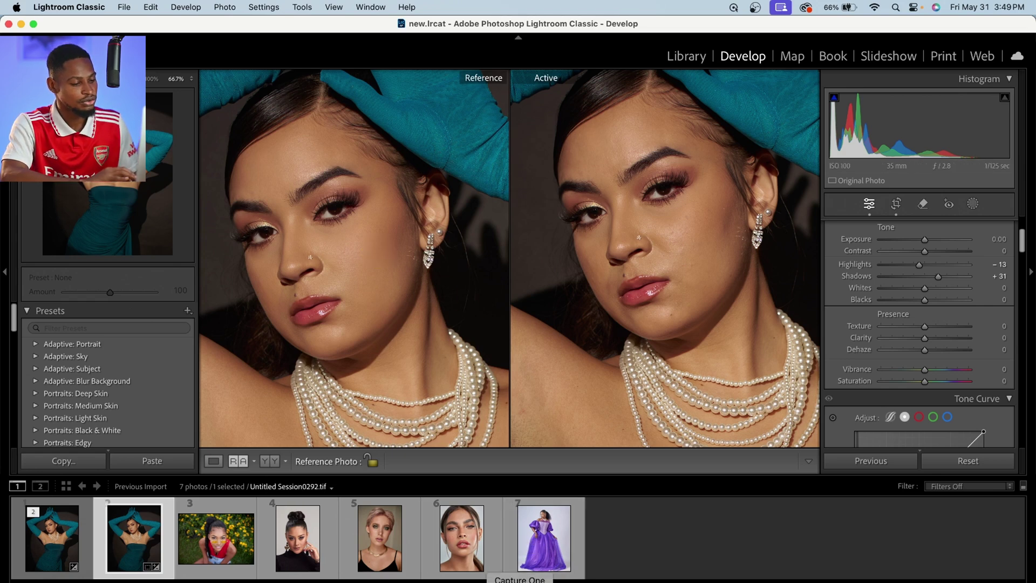
- Switch to Capture One and tone _32B0765.tif with Highlight -53, a Levels black point of 5 and a white balance of 5234 Kelvin
{"action": "left_click", "coordinate": [519, 578]}
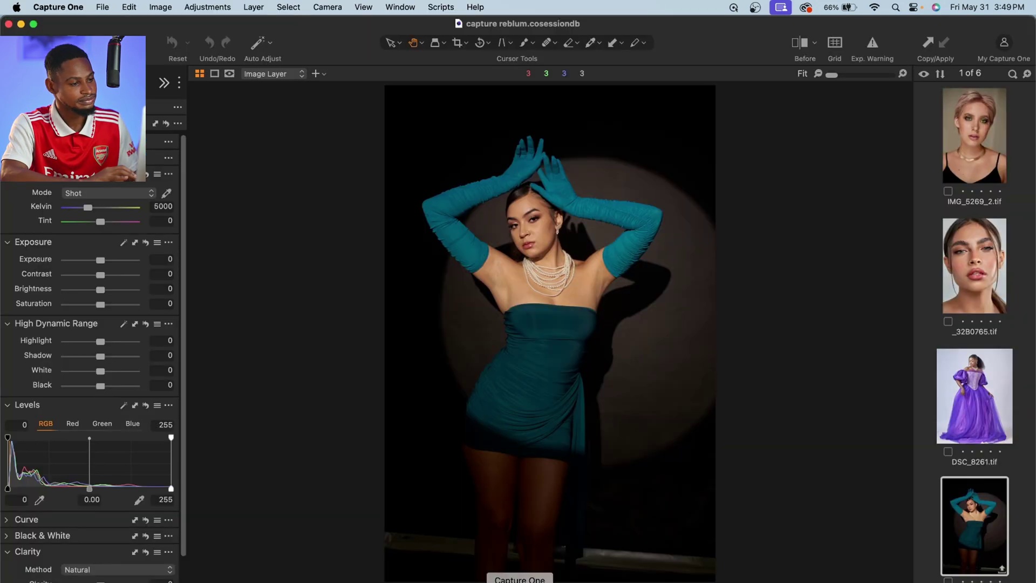
{"action": "left_click", "coordinate": [981, 273]}
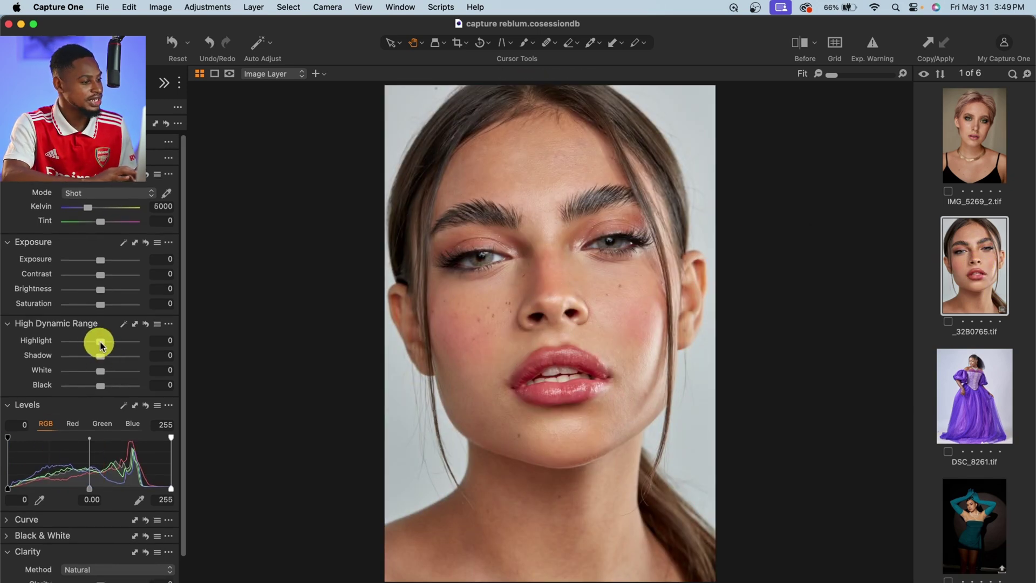
{"action": "left_click_drag", "start_coordinate": [101, 346], "coordinate": [84, 346]}
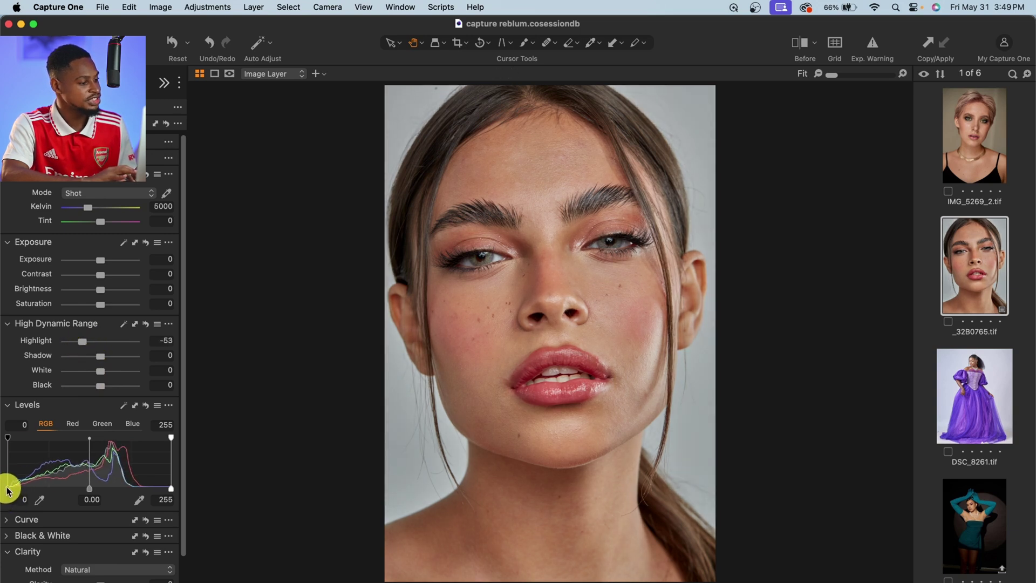
{"action": "left_click_drag", "start_coordinate": [6, 489], "coordinate": [10, 489]}
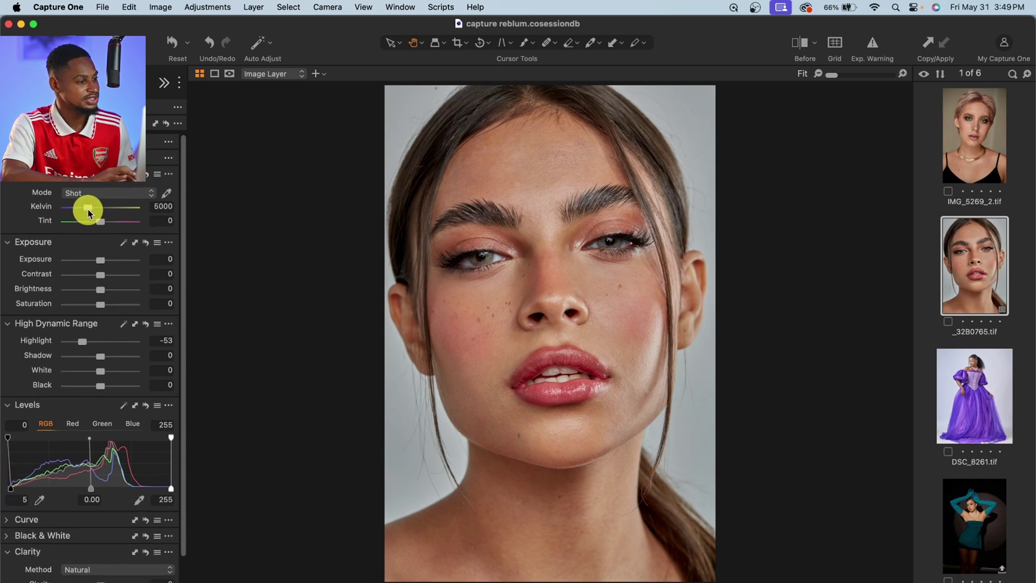
{"action": "left_click_drag", "start_coordinate": [86, 208], "coordinate": [90, 210]}
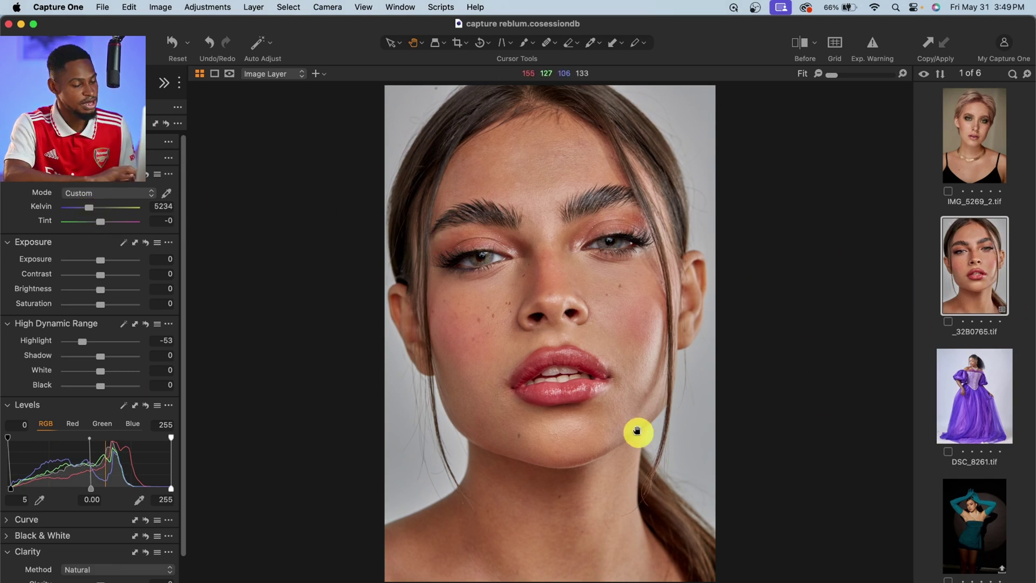
- Send _32B0765.tif to Reblum for editing as a 16-bit TIFF with the Adobe RGB (1998) profile
{"action": "right_click", "coordinate": [974, 268]}
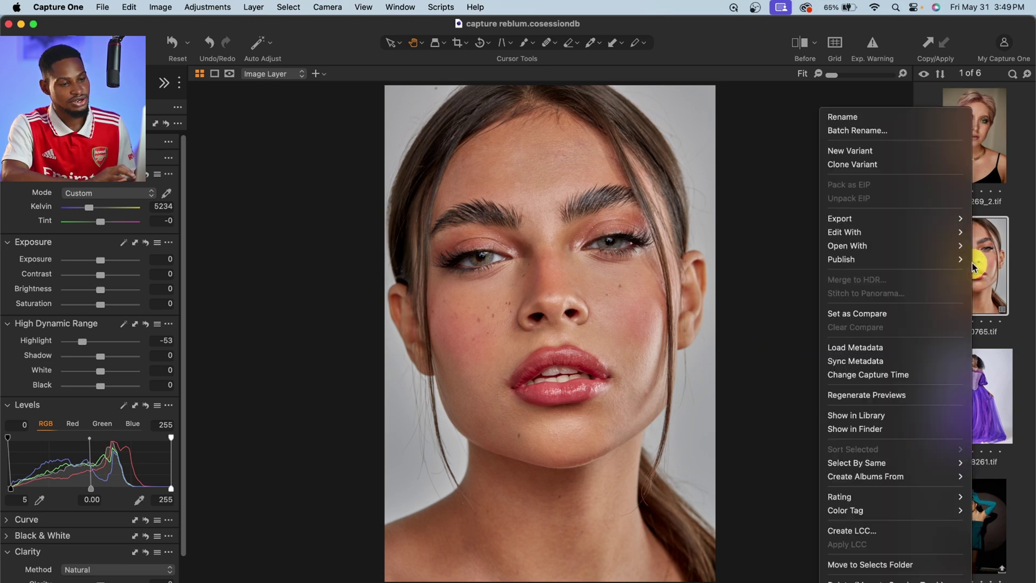
{"action": "mouse_move", "coordinate": [938, 241]}
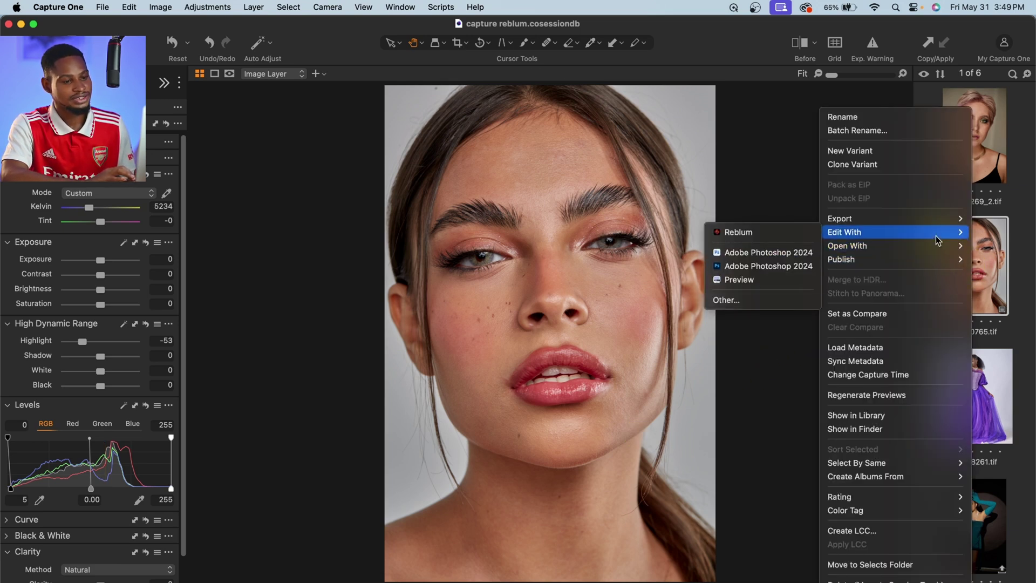
{"action": "left_click", "coordinate": [766, 236]}
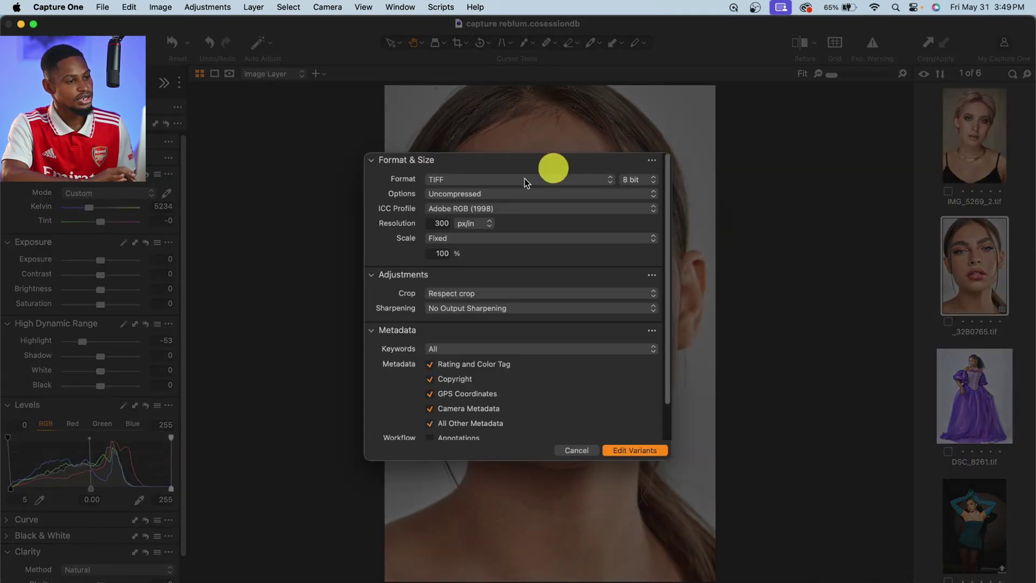
{"action": "left_click", "coordinate": [483, 179]}
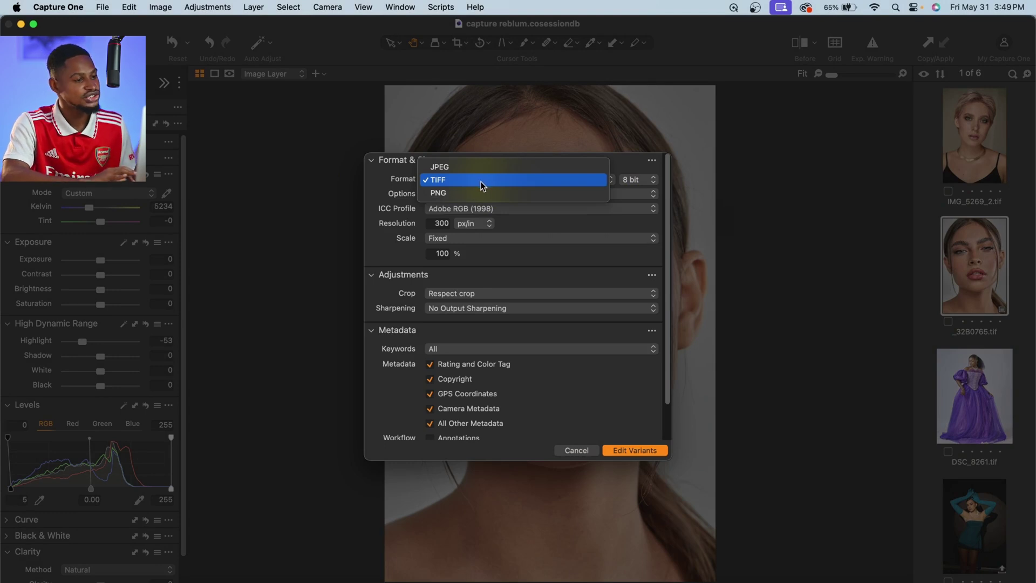
{"action": "left_click", "coordinate": [480, 181]}
{"action": "left_click", "coordinate": [639, 180]}
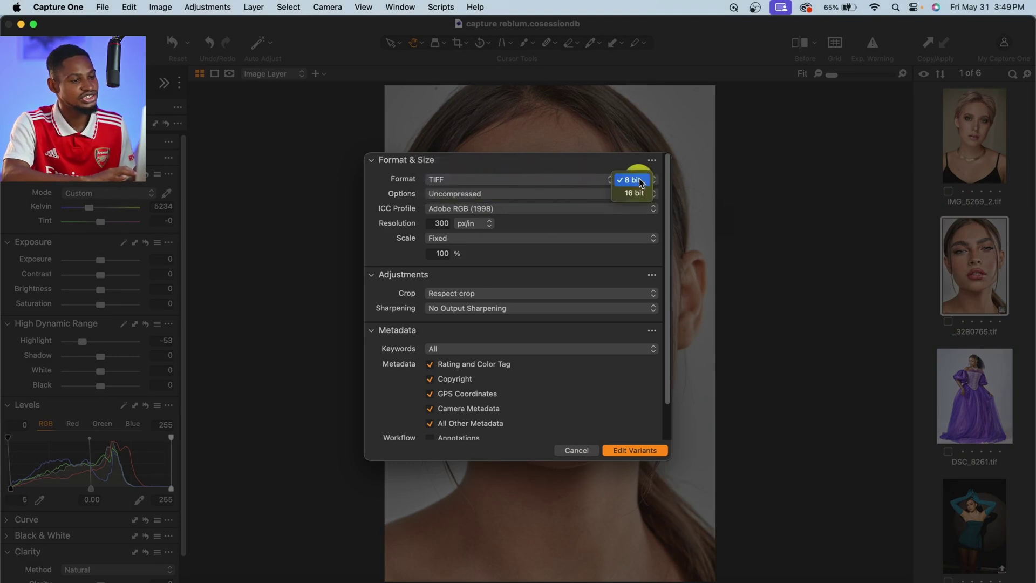
{"action": "left_click", "coordinate": [638, 194]}
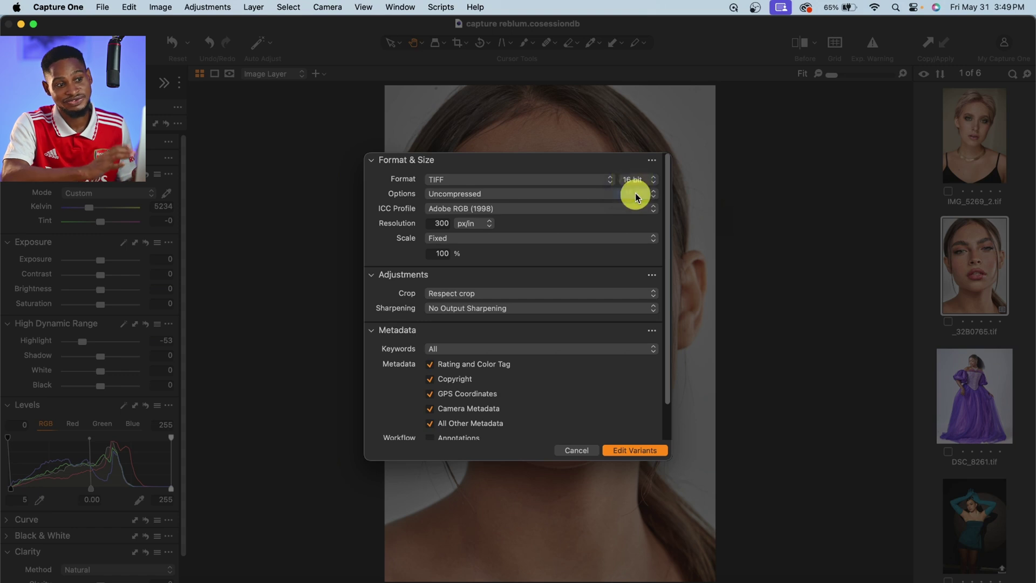
{"action": "left_click", "coordinate": [479, 209]}
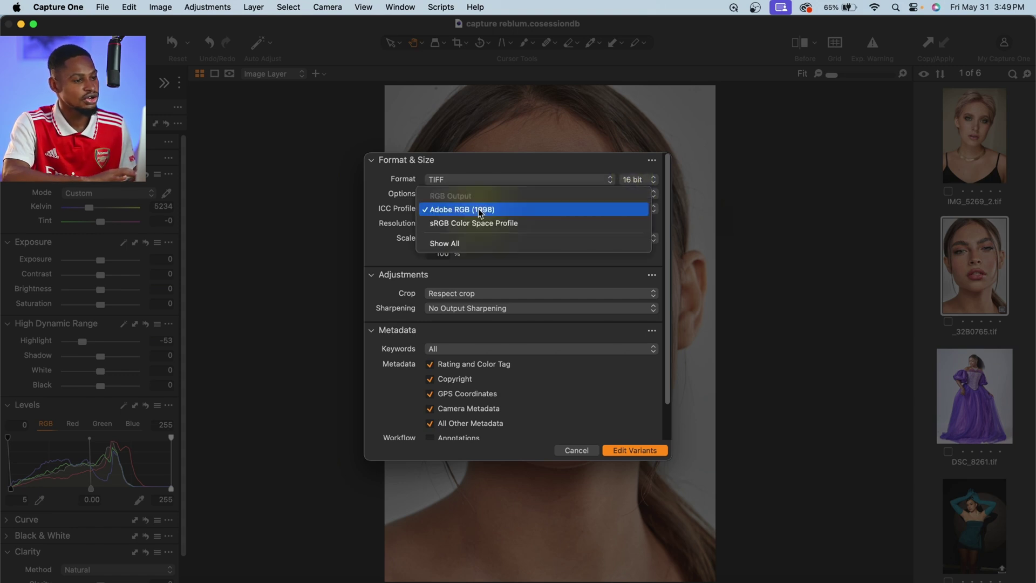
{"action": "left_click", "coordinate": [479, 211]}
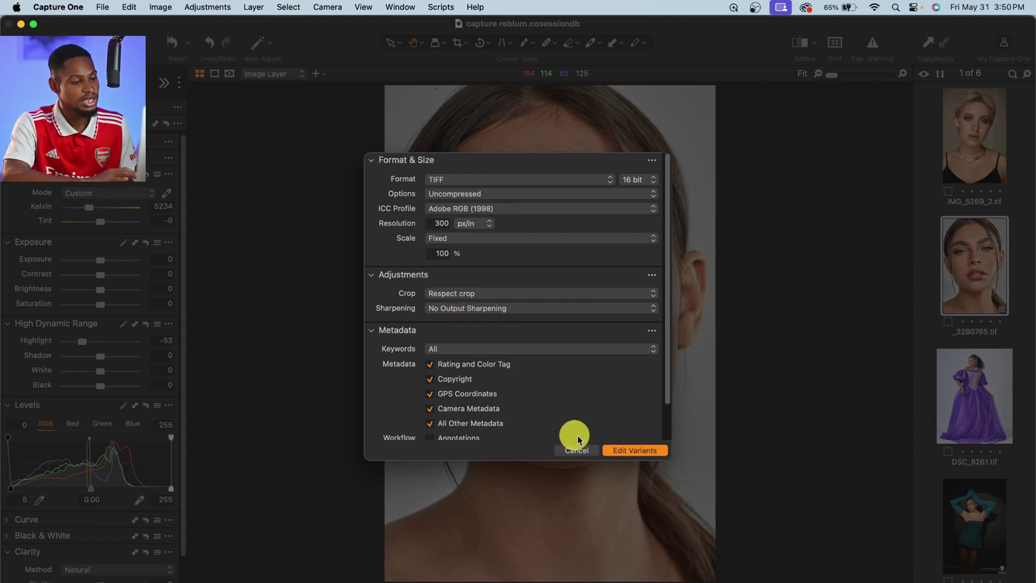
{"action": "left_click", "coordinate": [642, 450]}
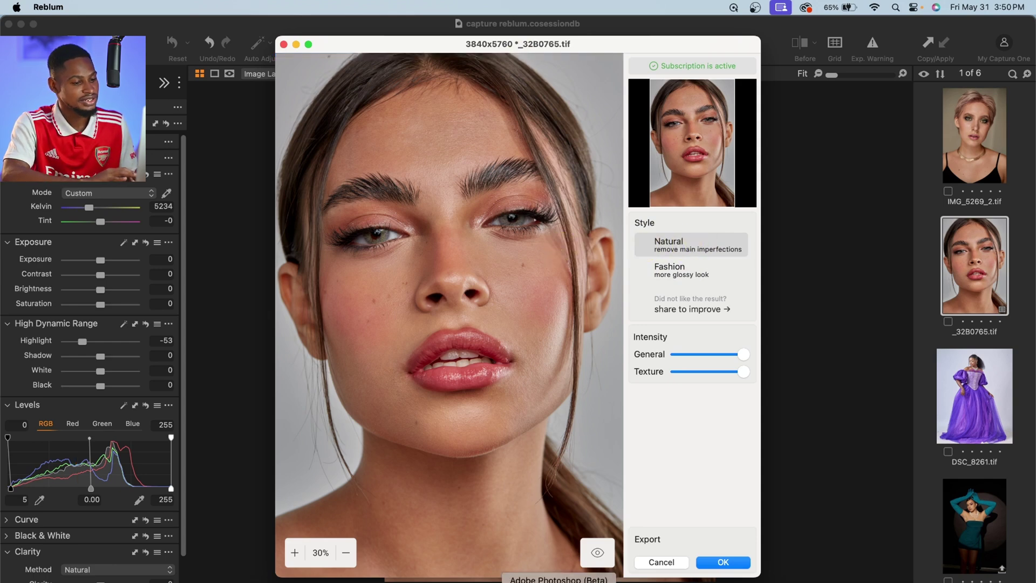
- Compare the Natural retouch with the original and with the Fashion style, settling on Fashion
{"action": "left_click", "coordinate": [598, 552]}
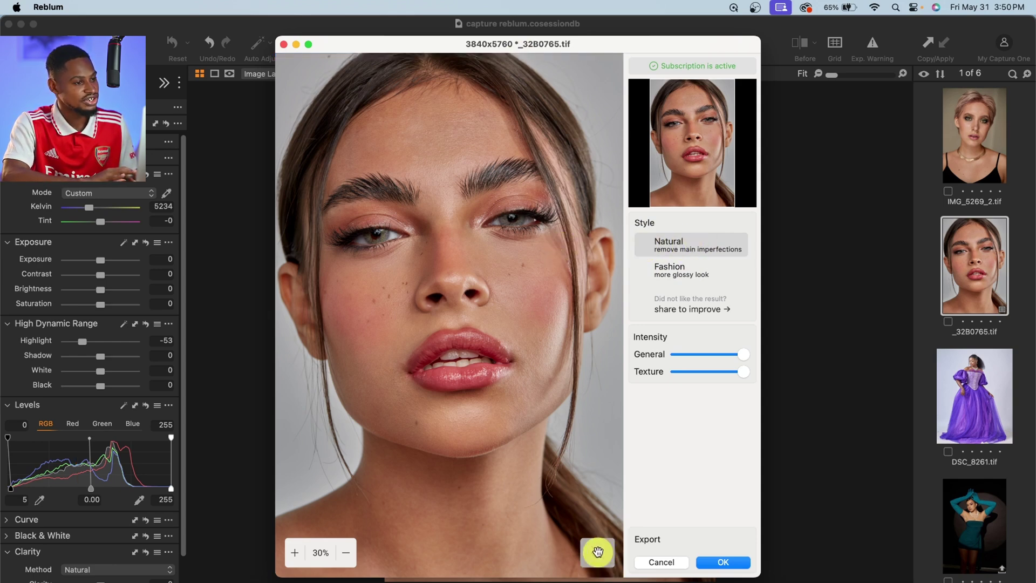
{"action": "left_click", "coordinate": [597, 551]}
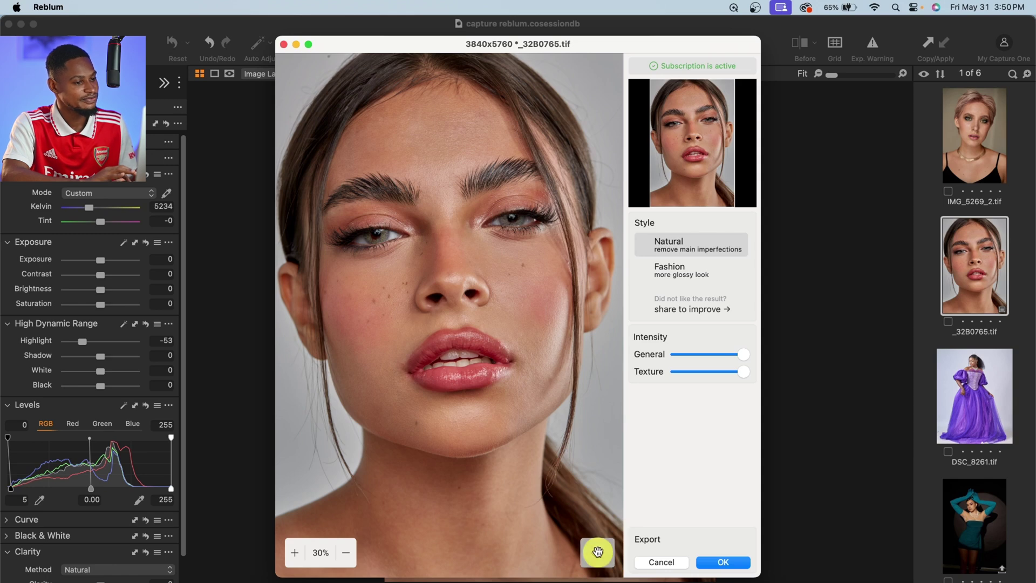
{"action": "left_click", "coordinate": [690, 274]}
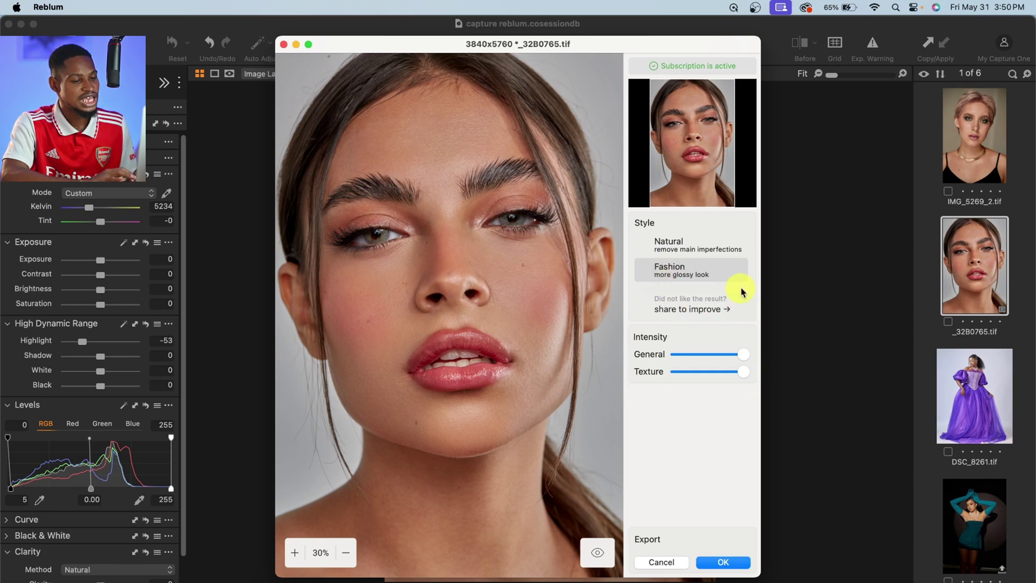
{"action": "left_click", "coordinate": [677, 243]}
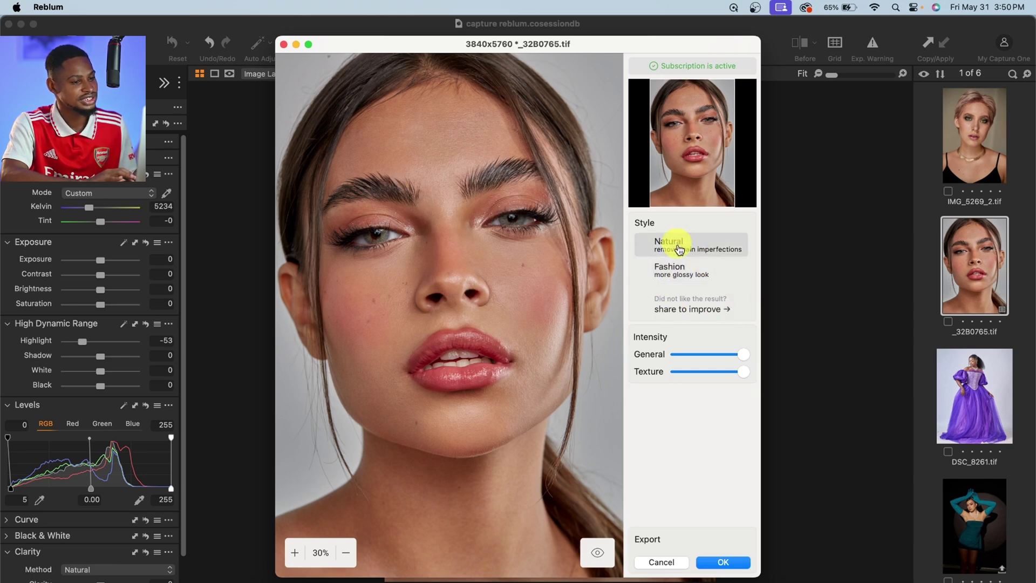
{"action": "left_click", "coordinate": [684, 271]}
{"action": "left_click", "coordinate": [685, 247]}
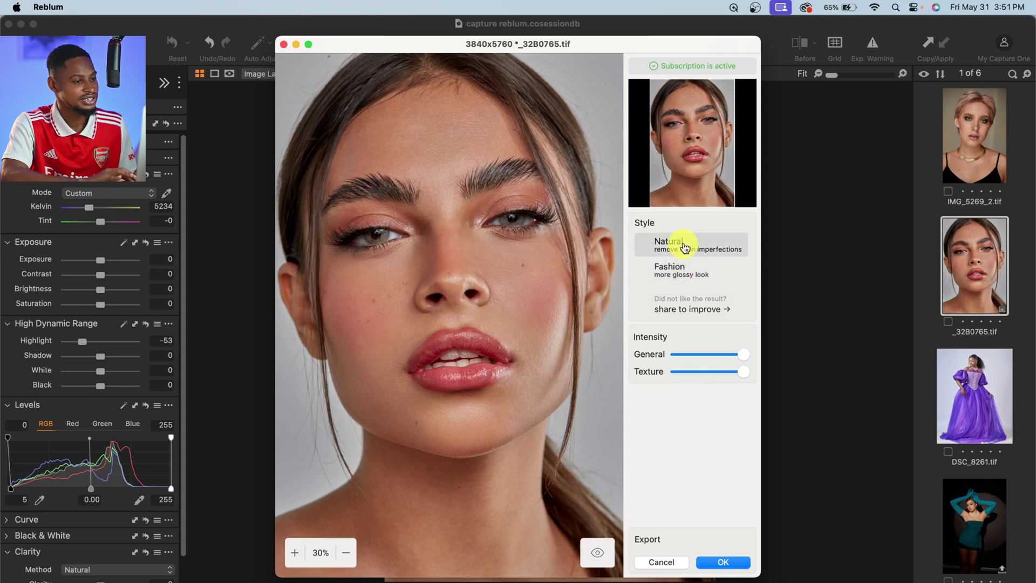
{"action": "left_click", "coordinate": [692, 271]}
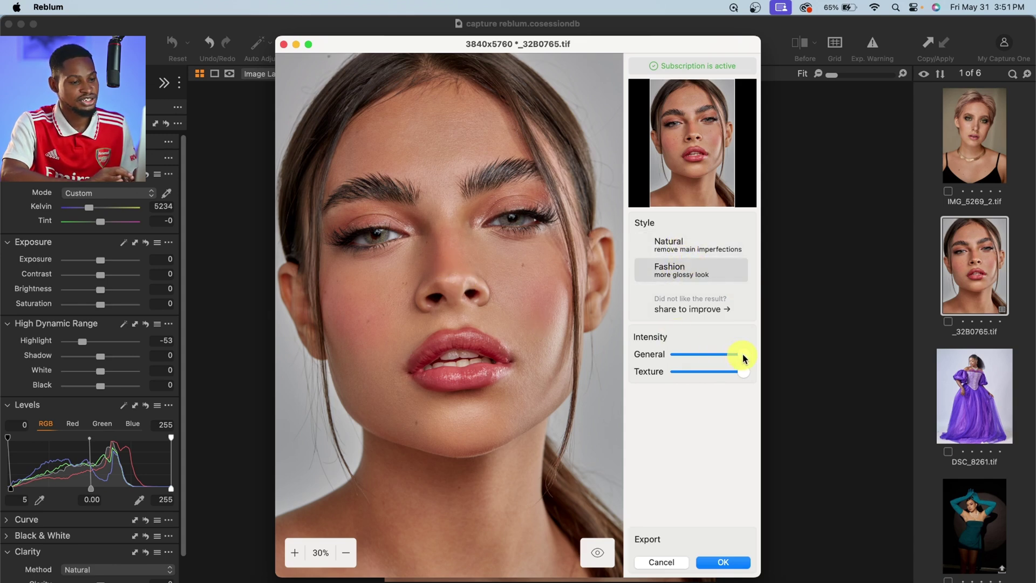
- Reduce the Texture intensity slightly with General at maximum, and export the retouch back to Capture One
{"action": "left_click_drag", "start_coordinate": [713, 358], "coordinate": [770, 347]}
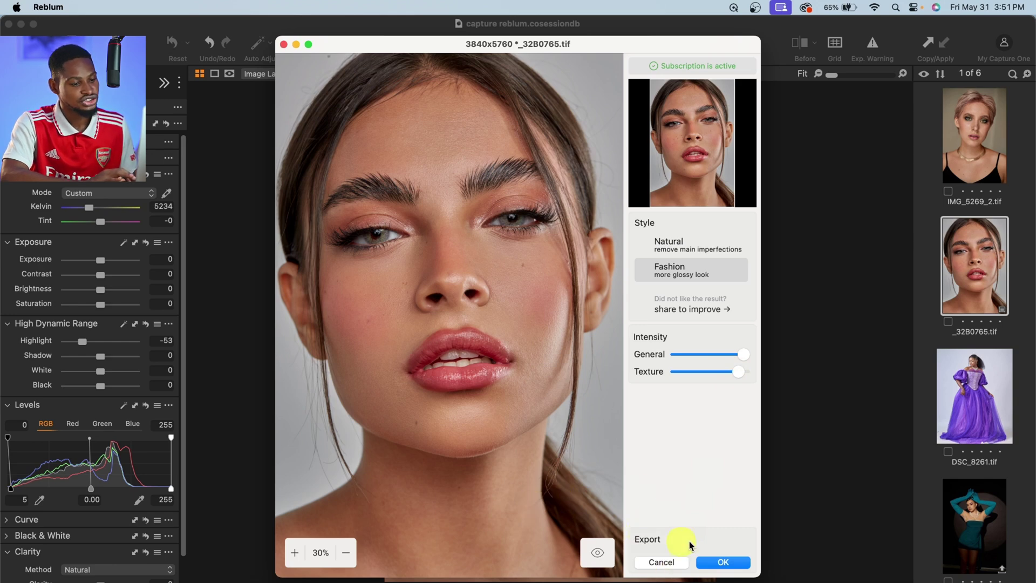
{"action": "left_click", "coordinate": [726, 563]}
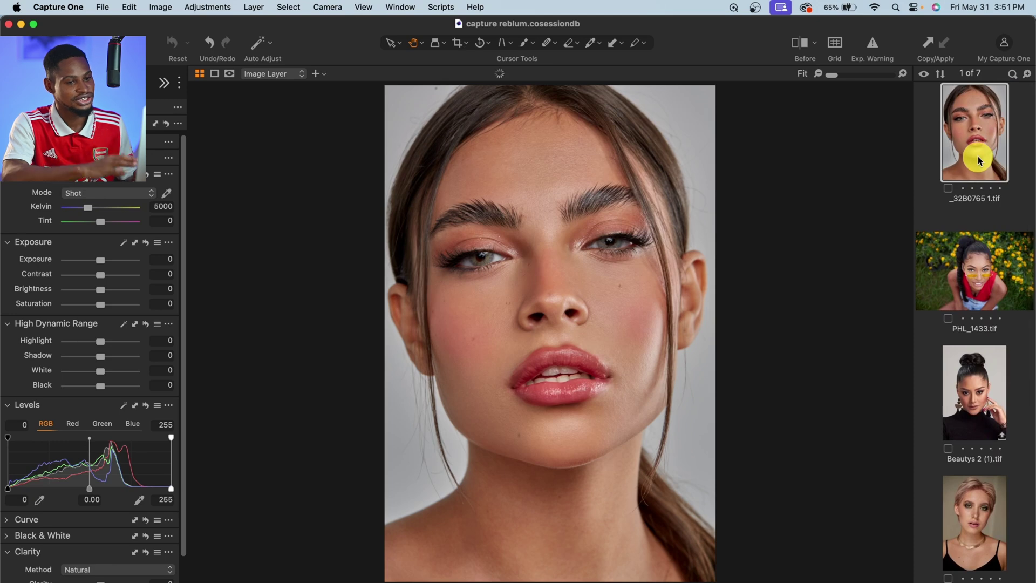
- Show the retouched _32B0765 1.tif beside the original _32B0765.tif to compare the skin
{"action": "scroll", "coordinate": [1028, 540], "scroll_direction": "down", "scroll_amount": 10}
{"action": "scroll", "coordinate": [1028, 549], "scroll_direction": "down", "scroll_amount": 1}
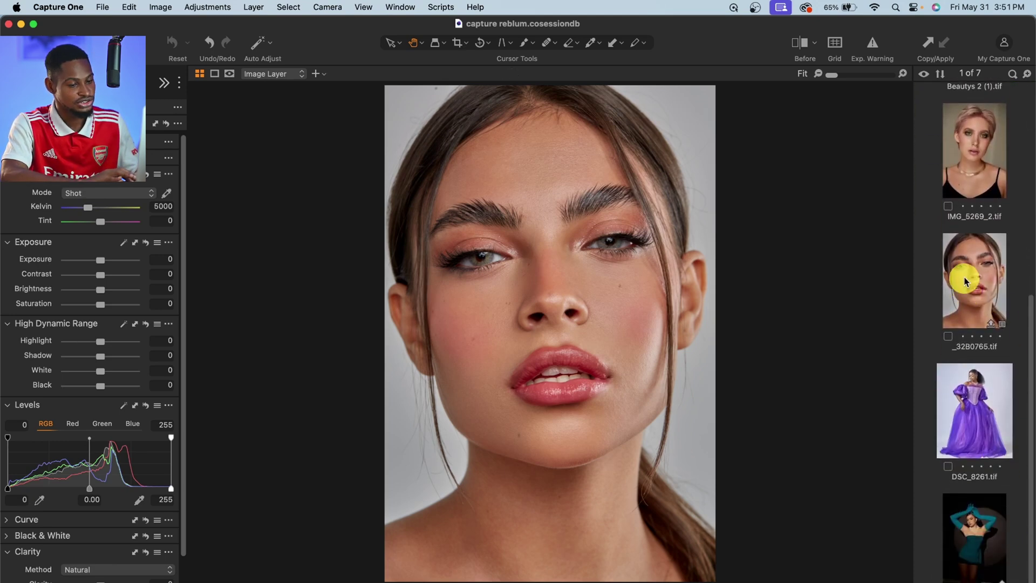
{"action": "left_click", "coordinate": [965, 281], "text": "super"}
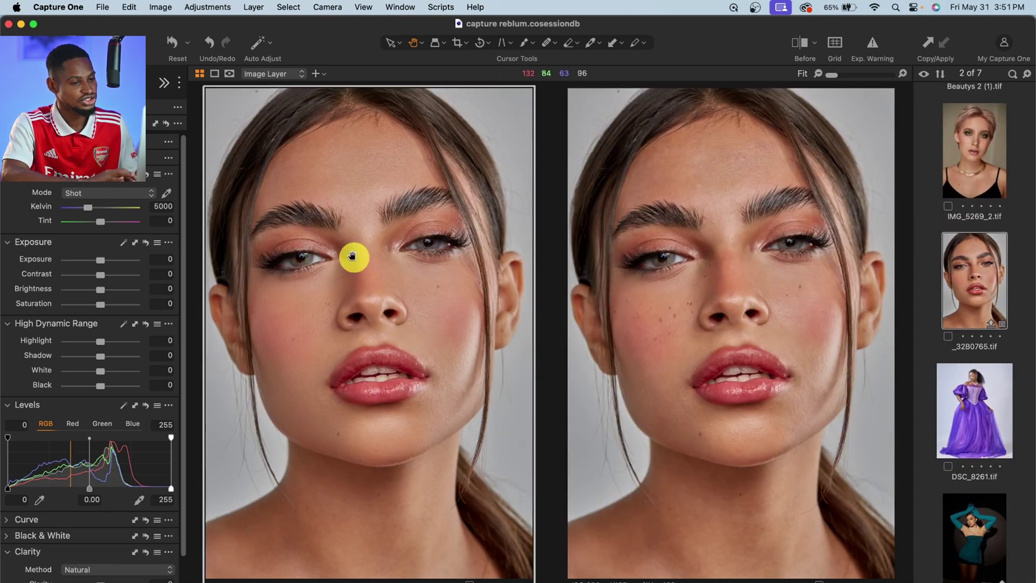
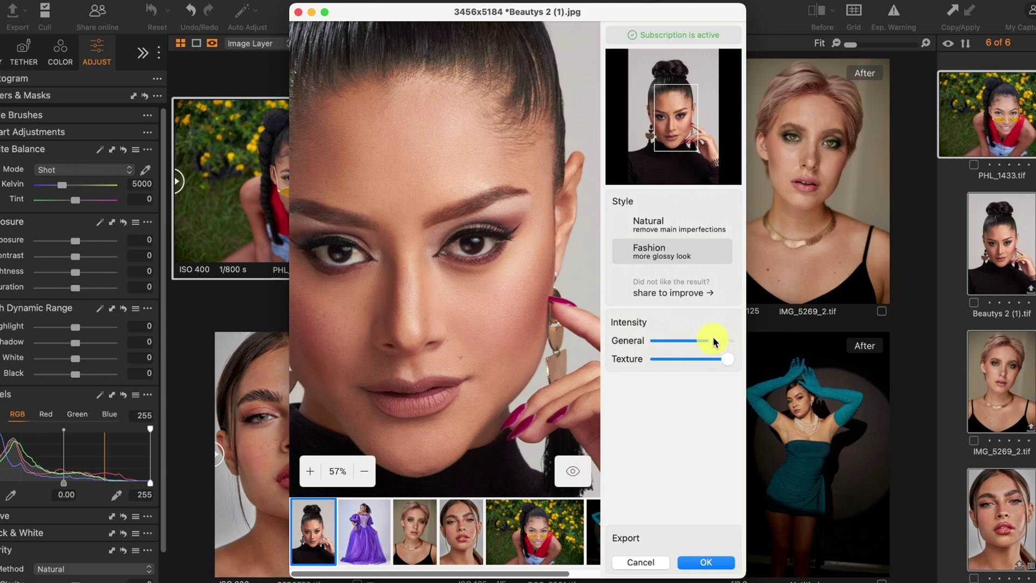
- Set the batch retouch to Fashion with General at maximum and Texture slightly lower, and preview DSC_8261.jpg and _32B0765.jpg
{"action": "left_click_drag", "start_coordinate": [713, 340], "coordinate": [735, 340]}
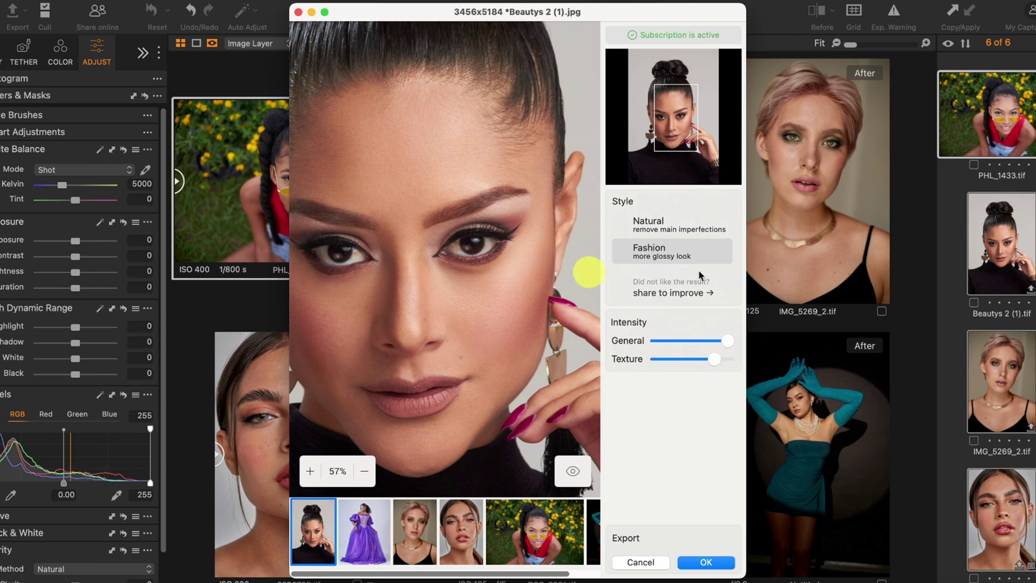
{"action": "left_click", "coordinate": [667, 258]}
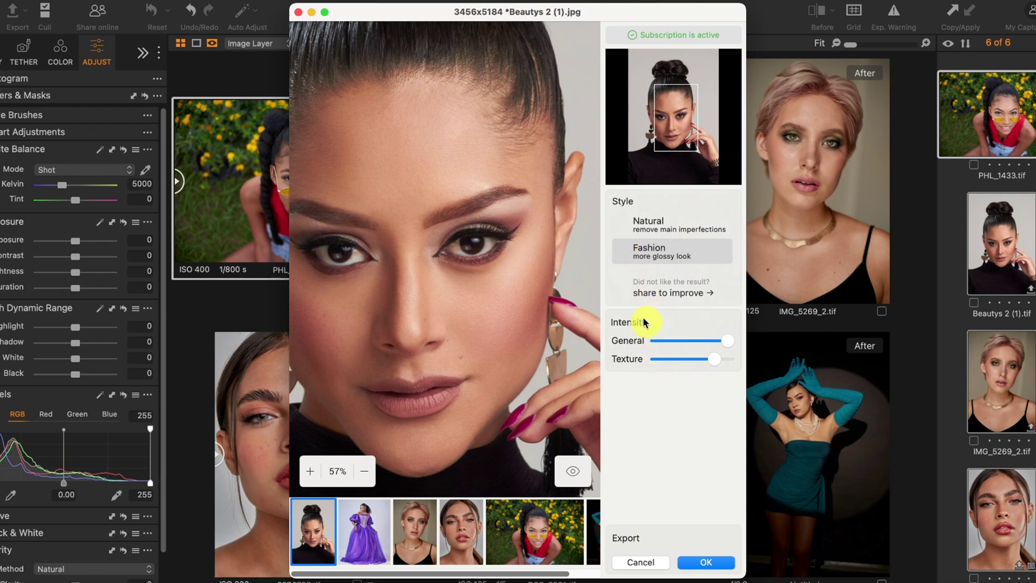
{"action": "left_click", "coordinate": [378, 540]}
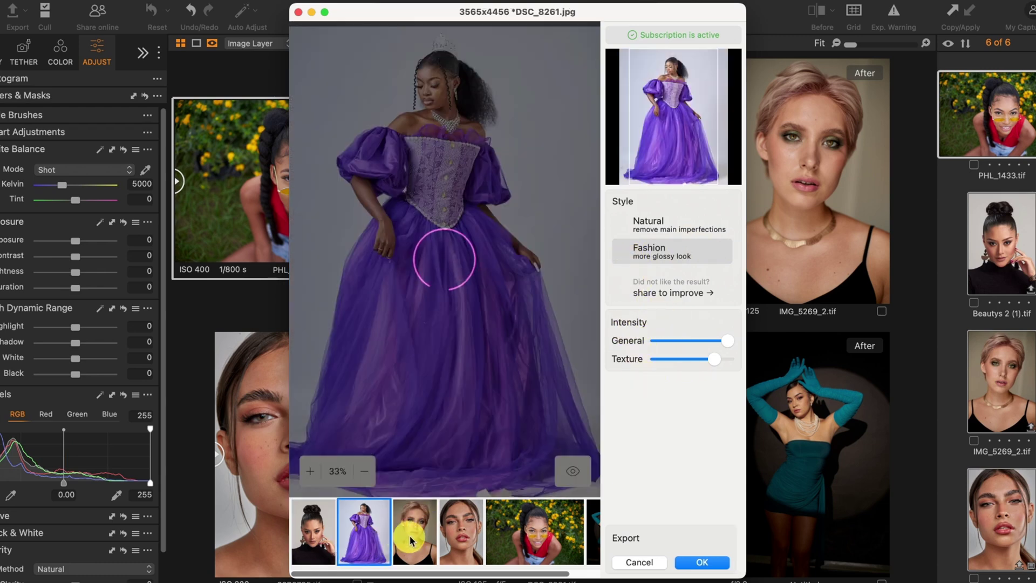
{"action": "left_click", "coordinate": [435, 534]}
{"action": "left_click", "coordinate": [449, 536]}
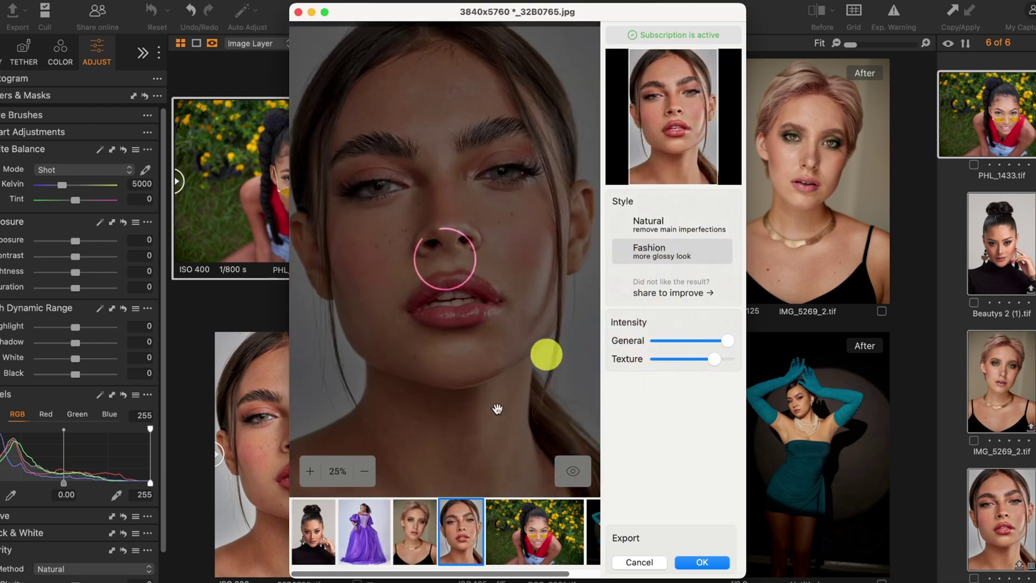
- Export the retouched batch to Capture One and open the resulting _32B0765.jpg
{"action": "left_click", "coordinate": [719, 563]}
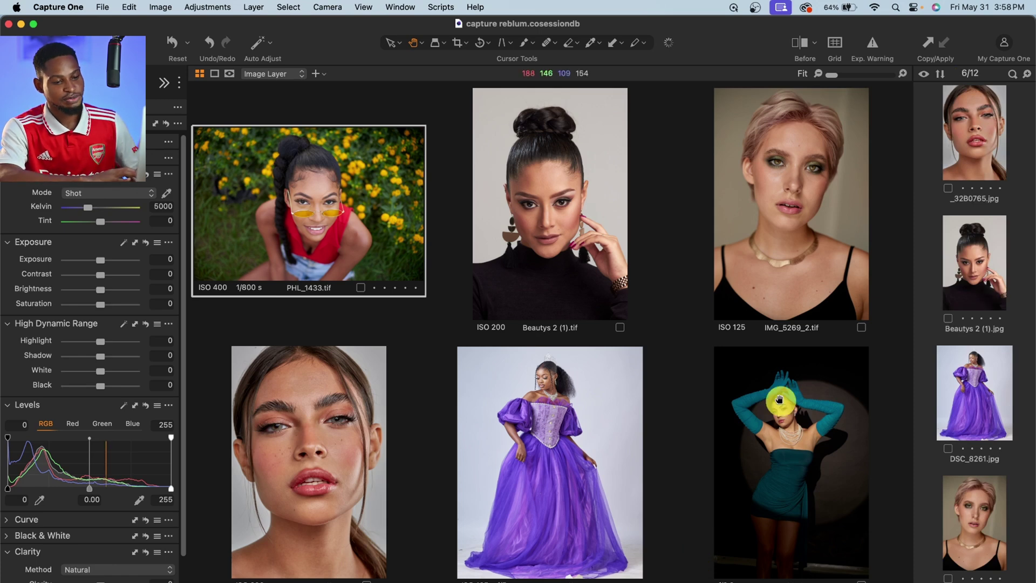
{"action": "left_click", "coordinate": [970, 150]}
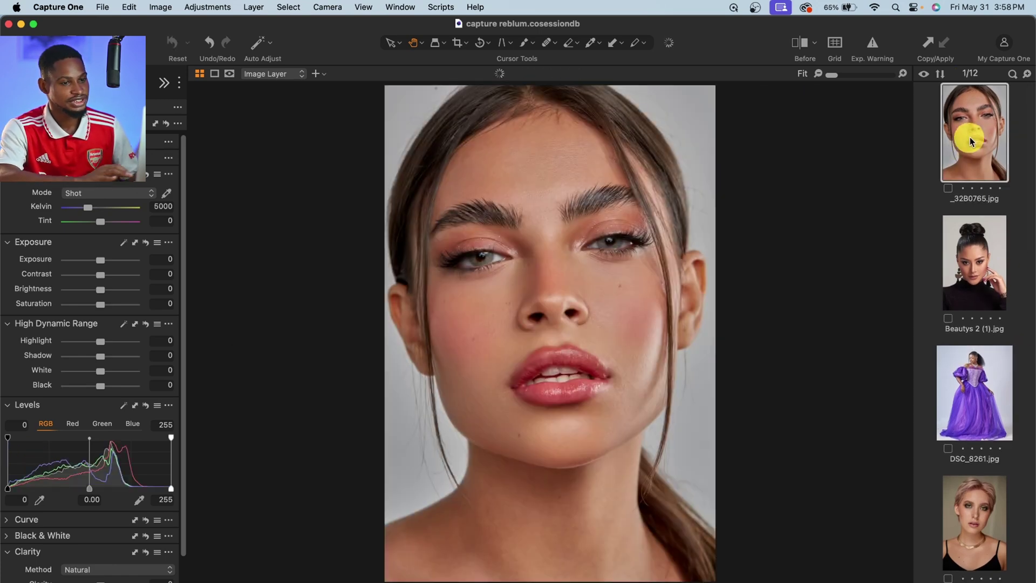
- Review the retouched batch in Capture One, from Beautys 2 (1).jpg through DSC_8261.jpg to the teal dress portrait
{"action": "key", "text": "Down"}
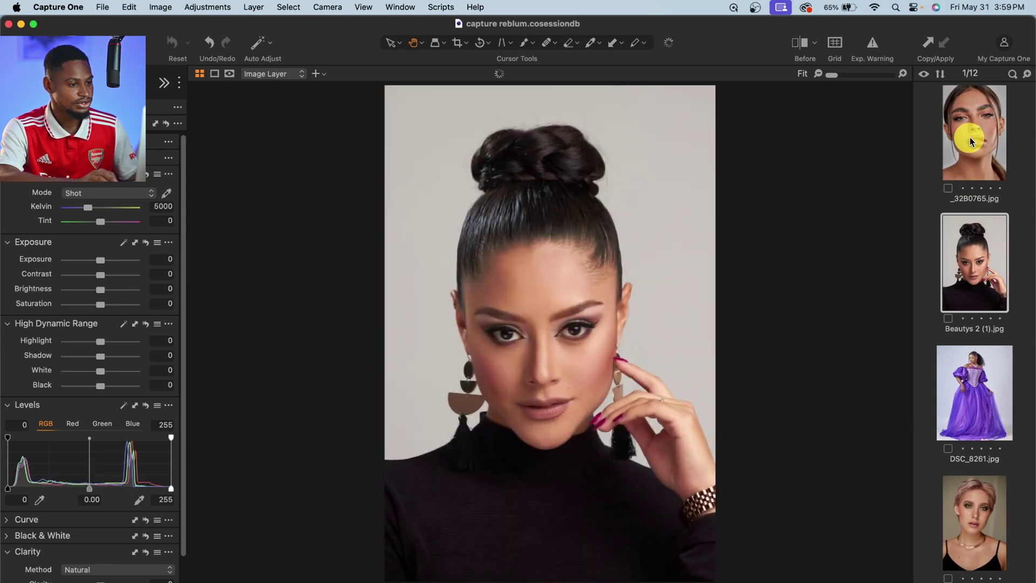
{"action": "key", "text": "Down"}
{"action": "key", "text": "Down"}
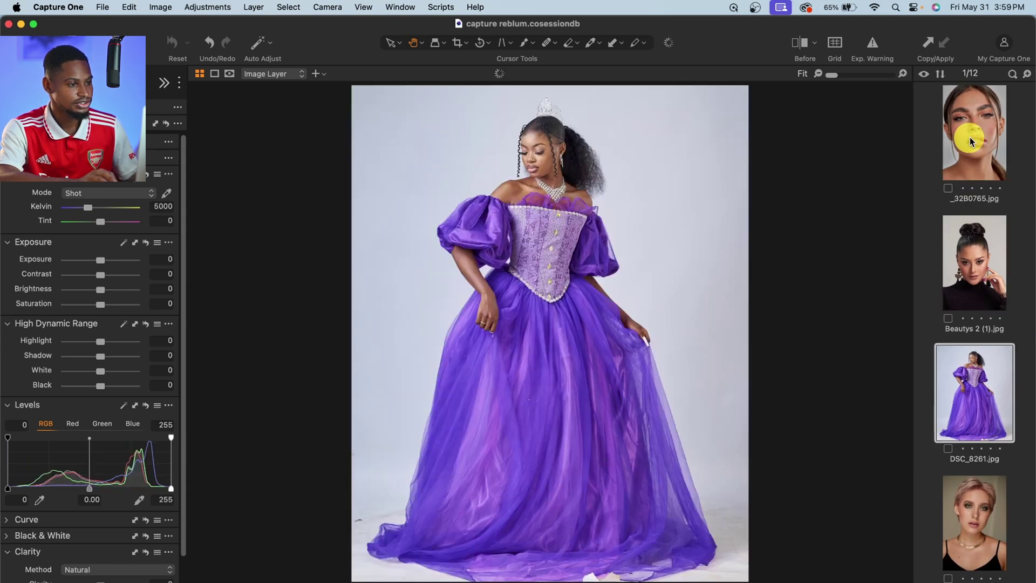
{"action": "key", "text": "Down"}
{"action": "key", "text": "Down"}
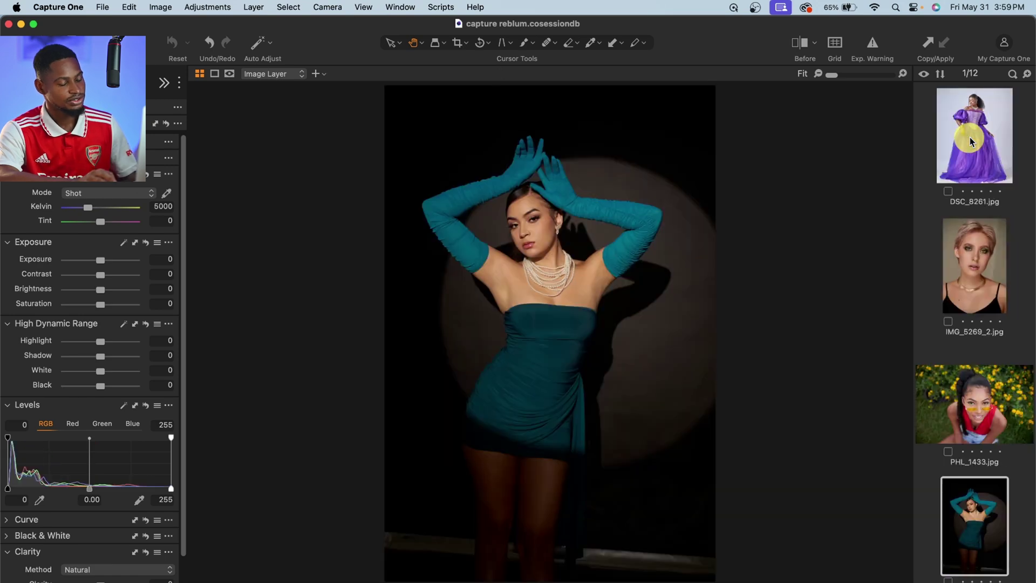
{"action": "scroll", "coordinate": [1004, 395], "scroll_direction": "down", "scroll_amount": 1}
{"action": "scroll", "coordinate": [1002, 393], "scroll_direction": "up", "scroll_amount": 10}
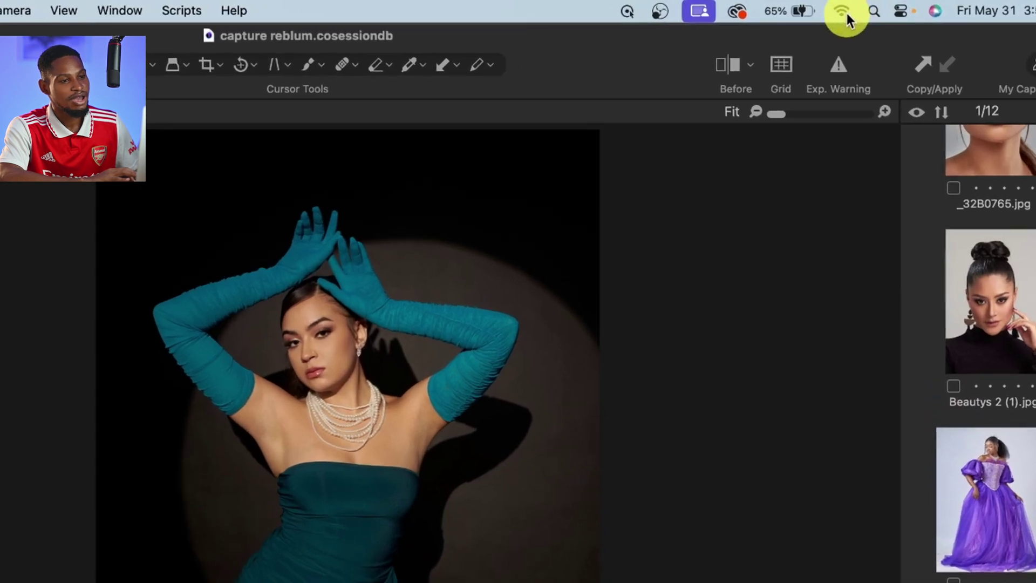
- Turn off the Mac's Wi-Fi and switch to the standalone Reblum app
{"action": "left_click", "coordinate": [861, 9]}
{"action": "left_click", "coordinate": [831, 44]}
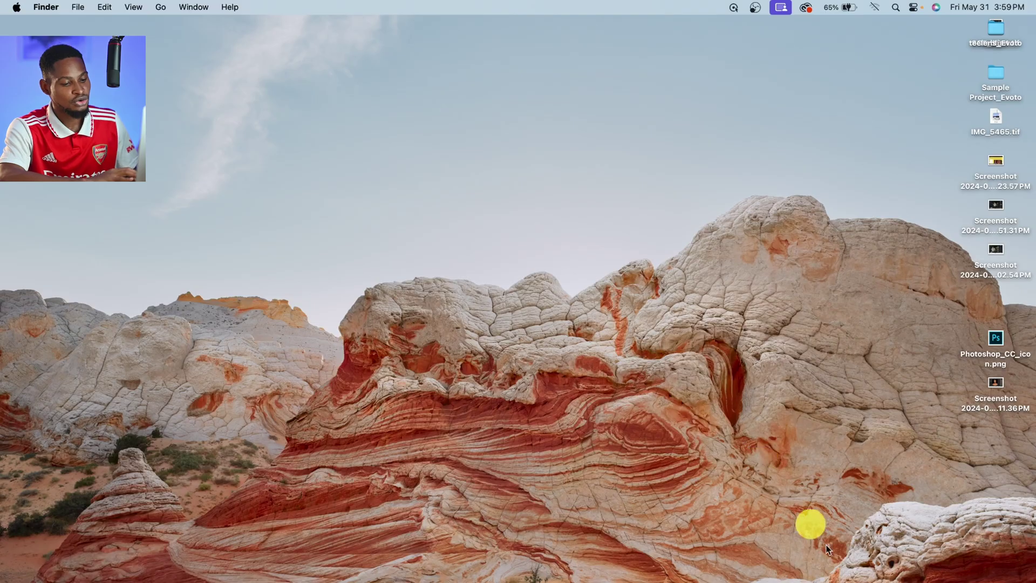
{"action": "left_click", "coordinate": [832, 581]}
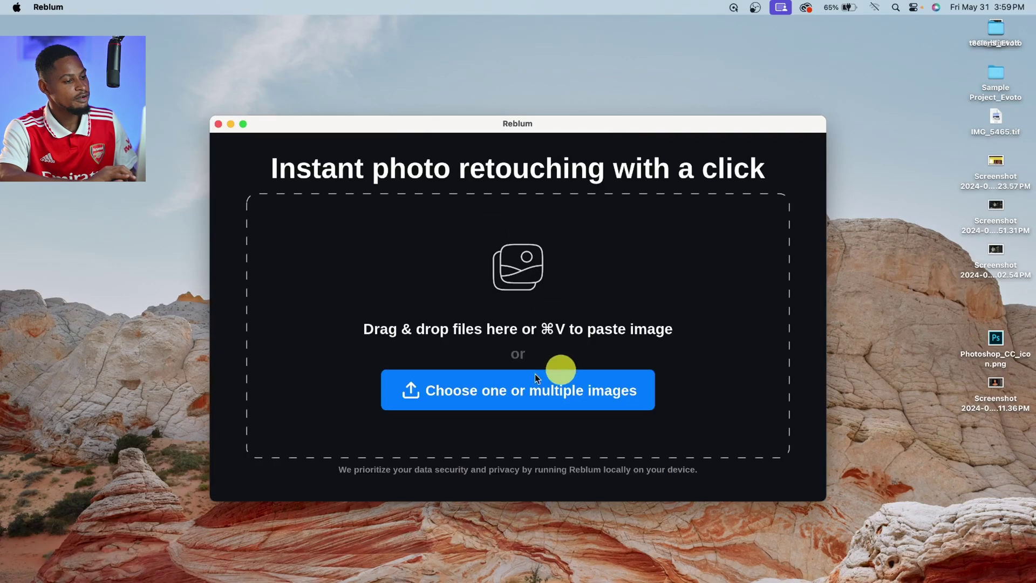
- Load all seven images from the Reblum folder for batch retouching
{"action": "left_click", "coordinate": [505, 393]}
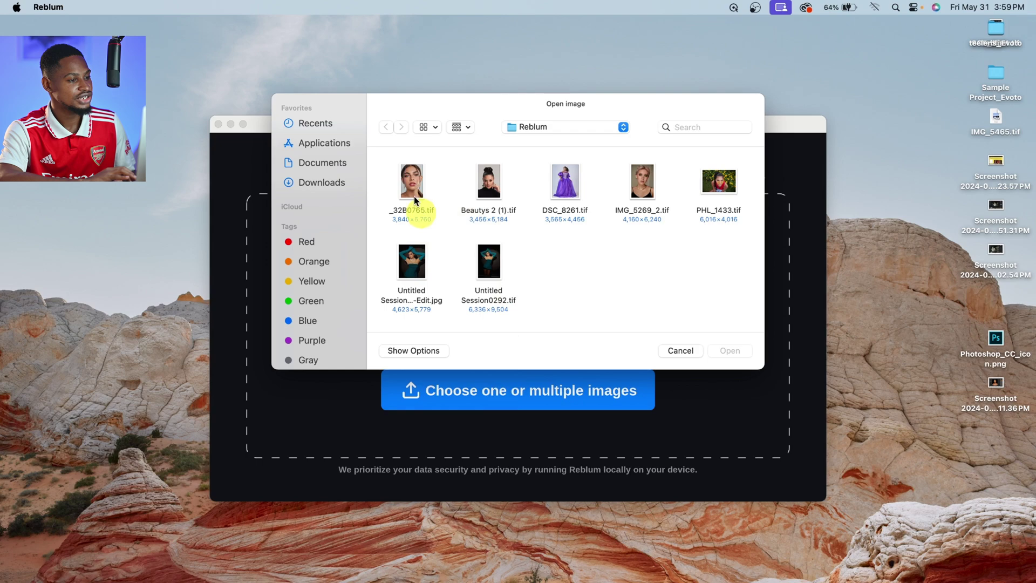
{"action": "left_click_drag", "start_coordinate": [380, 170], "coordinate": [687, 303]}
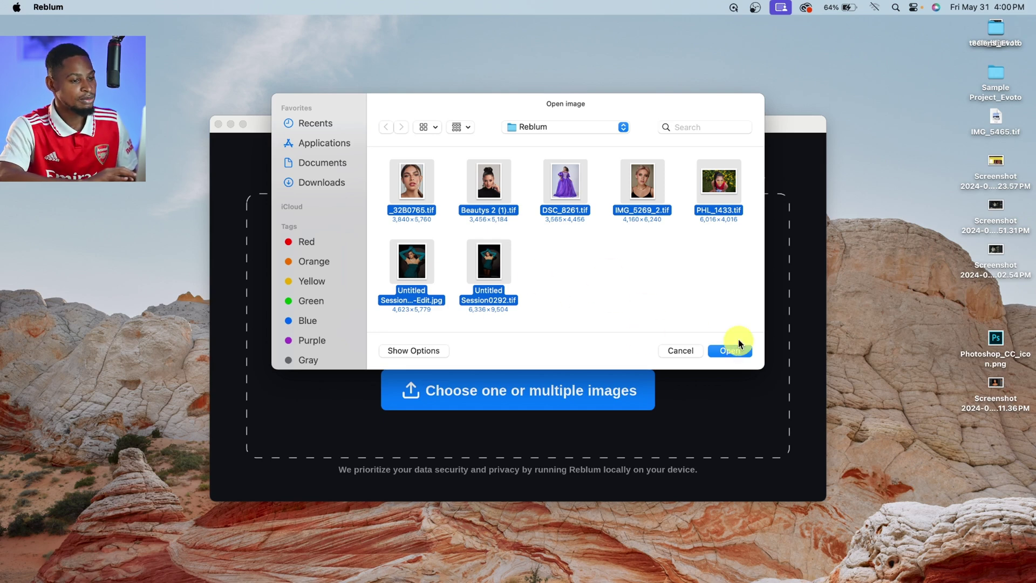
{"action": "left_click", "coordinate": [725, 351]}
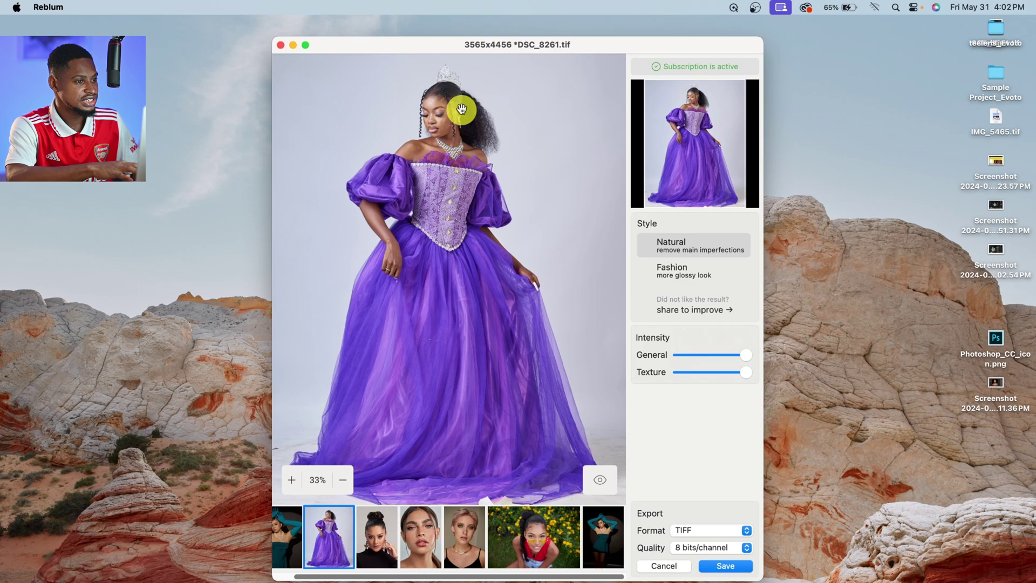
- Set the retouch style to Fashion and inspect the face in DSC_8261.tif up close
{"action": "scroll", "coordinate": [461, 109], "scroll_direction": "up", "scroll_amount": 5}
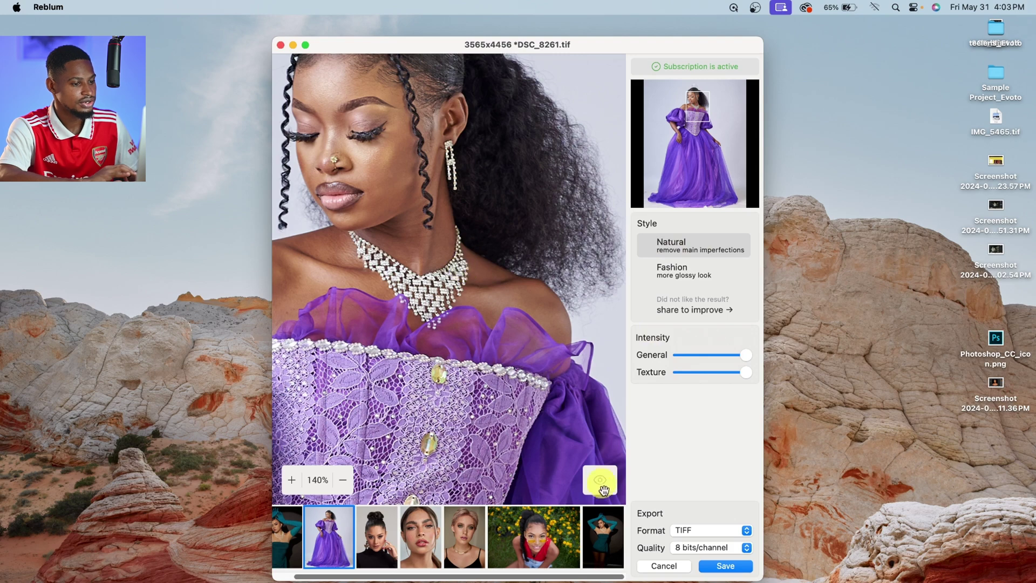
{"action": "left_click_drag", "start_coordinate": [451, 267], "coordinate": [527, 268]}
{"action": "left_click", "coordinate": [697, 279]}
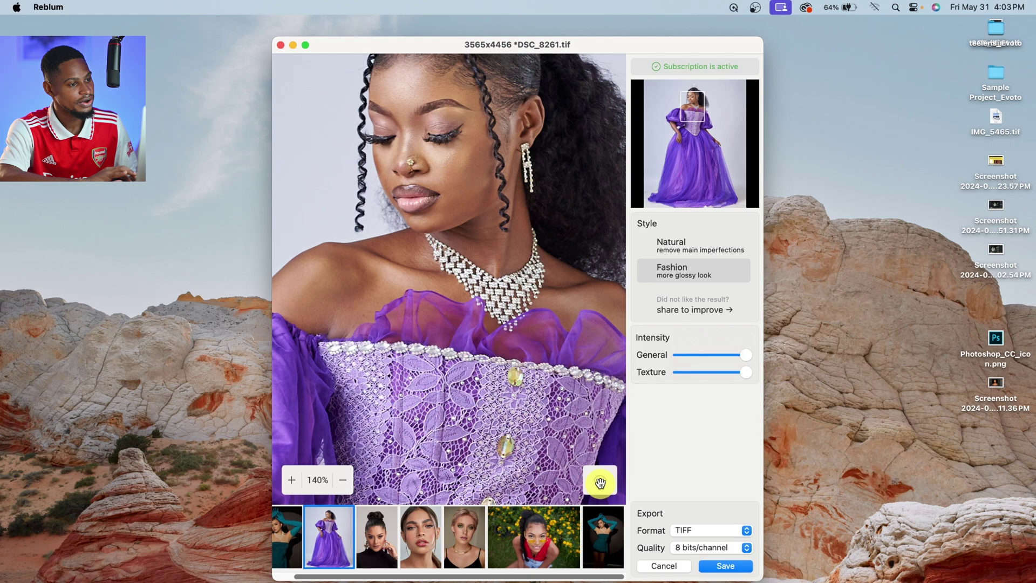
{"action": "scroll", "coordinate": [462, 357], "scroll_direction": "down", "scroll_amount": 5}
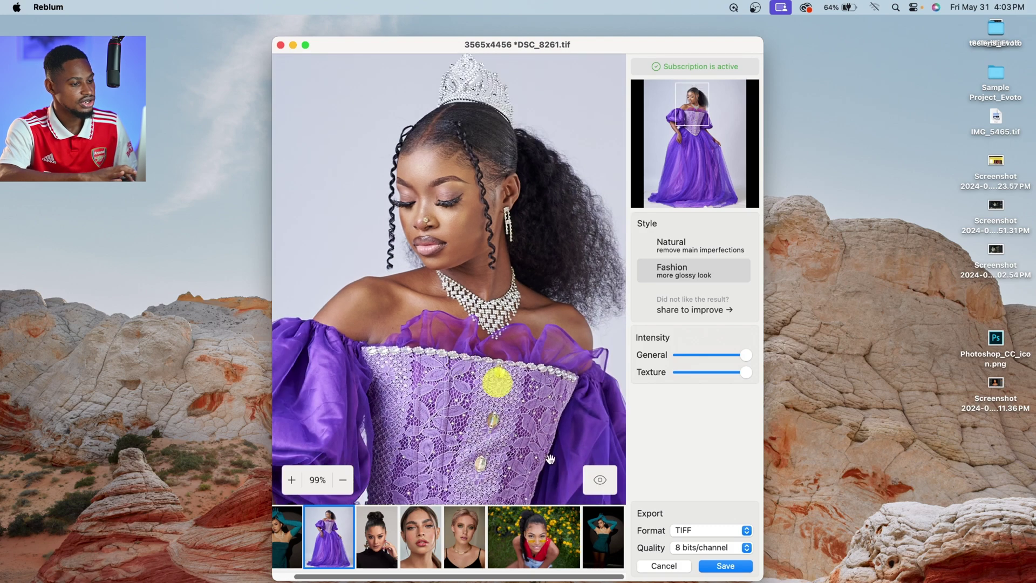
- Show Beautys 2 (1).tif in full screen and compare its Fashion retouch with the original skin
{"action": "left_click", "coordinate": [376, 538]}
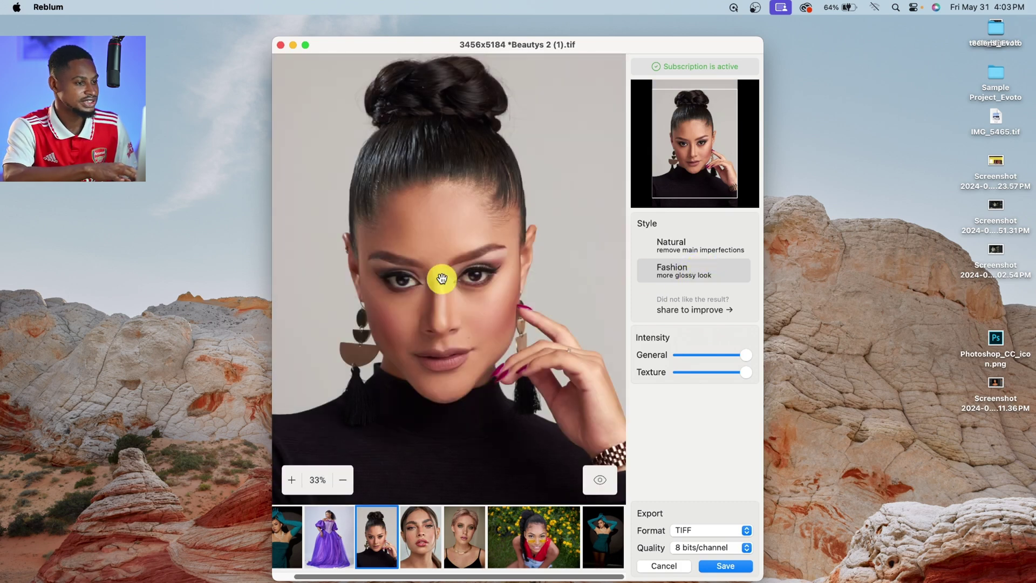
{"action": "left_click", "coordinate": [306, 47]}
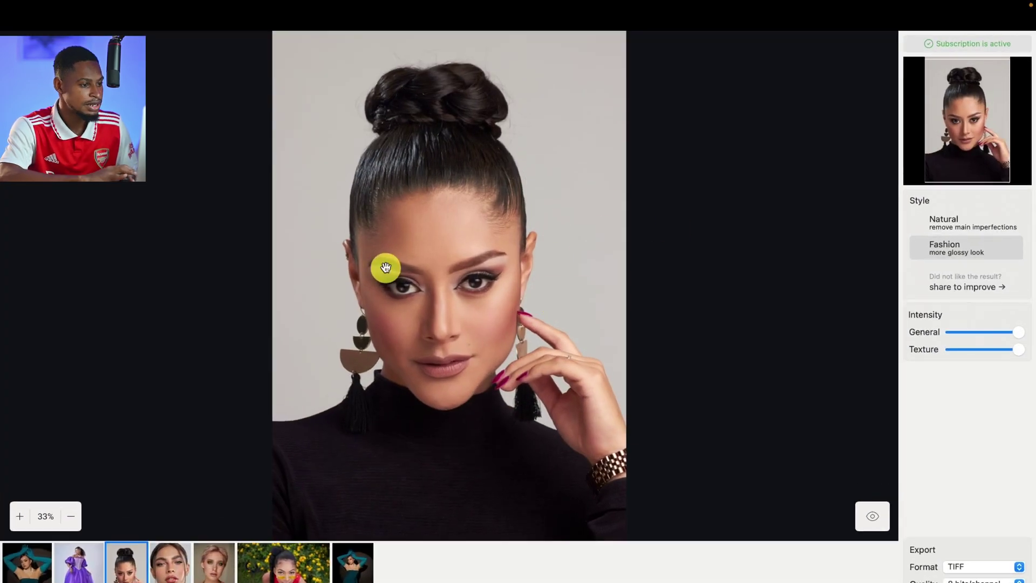
{"action": "scroll", "coordinate": [467, 204], "scroll_direction": "up", "scroll_amount": 5}
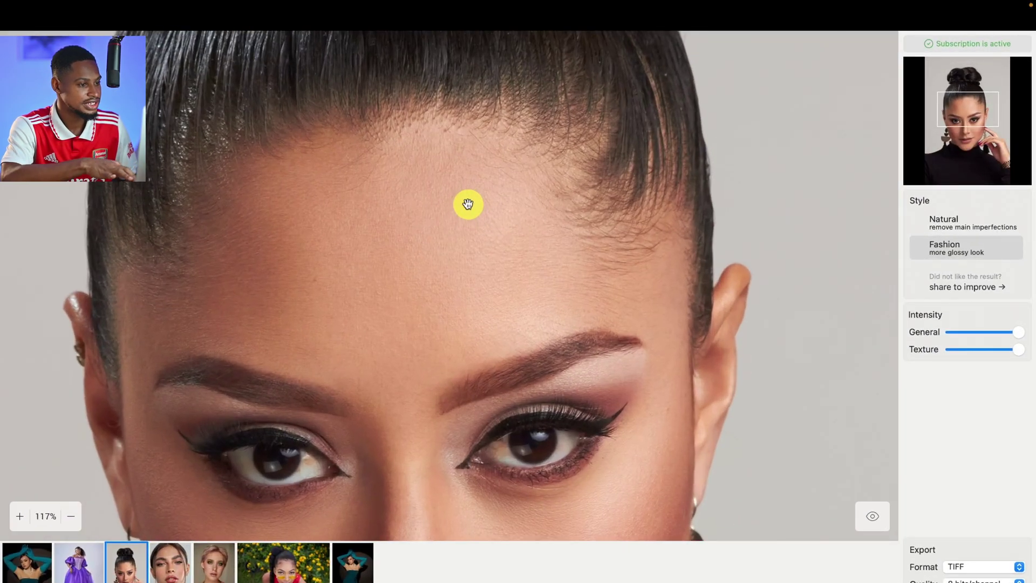
{"action": "scroll", "coordinate": [468, 203], "scroll_direction": "down", "scroll_amount": 4}
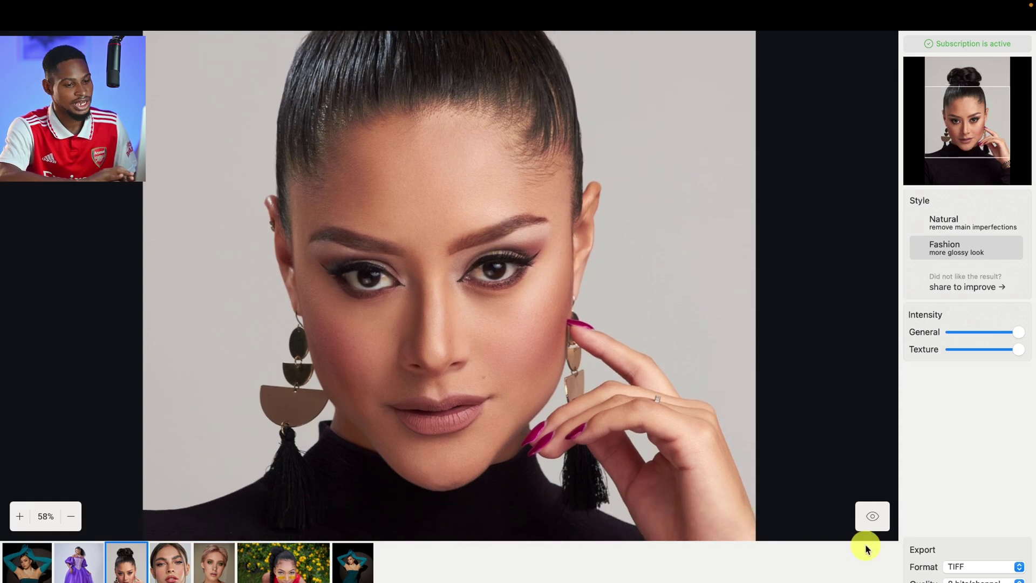
{"action": "left_click", "coordinate": [871, 519]}
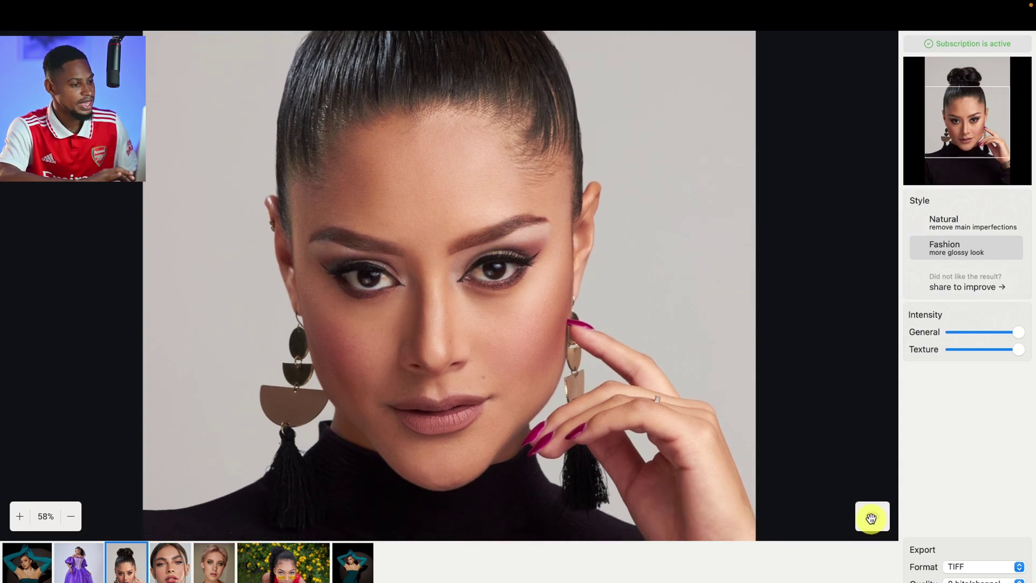
{"action": "left_click", "coordinate": [870, 519]}
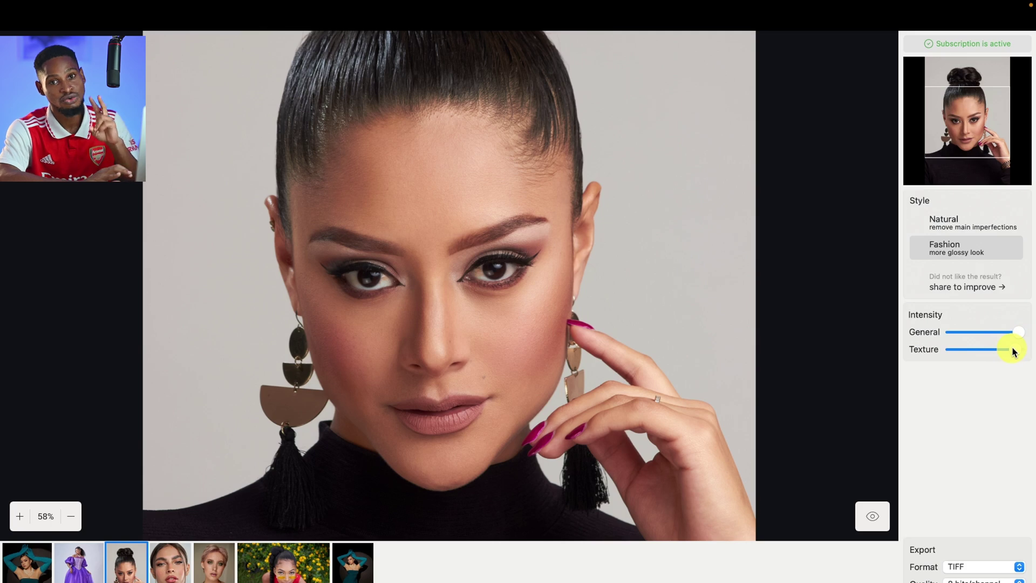
- Set the retouch style to Natural and compare the face in Beautys 2 (1).tif with the original
{"action": "left_click", "coordinate": [949, 234]}
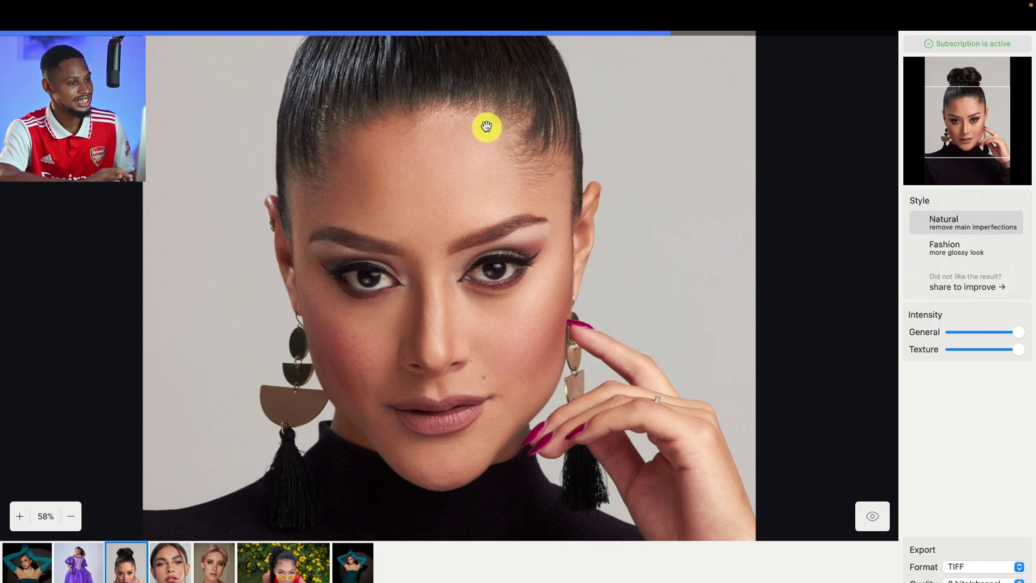
{"action": "scroll", "coordinate": [486, 124], "scroll_direction": "up", "scroll_amount": 5}
{"action": "scroll", "coordinate": [486, 125], "scroll_direction": "down", "scroll_amount": 6}
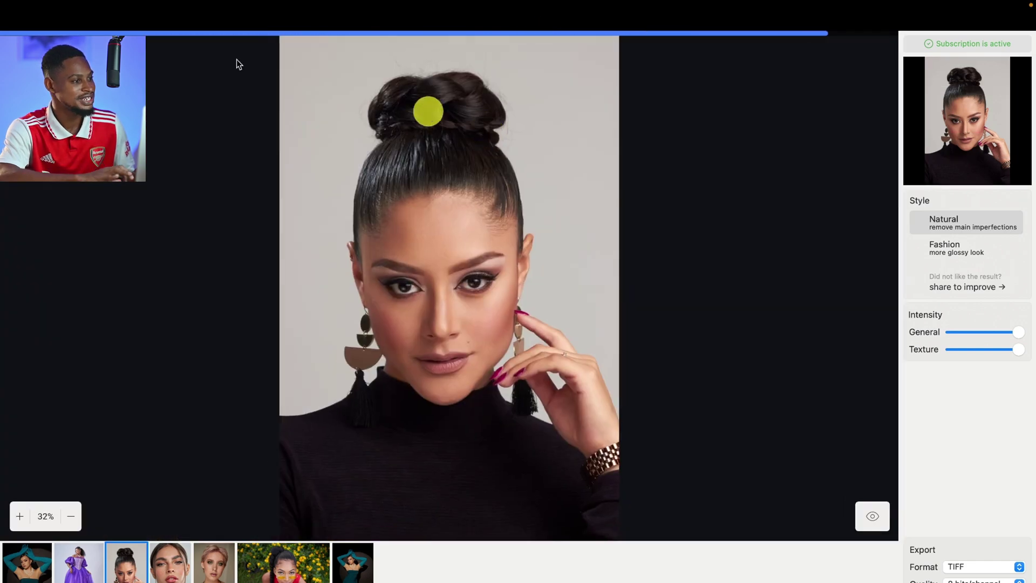
{"action": "mouse_move", "coordinate": [537, 14]}
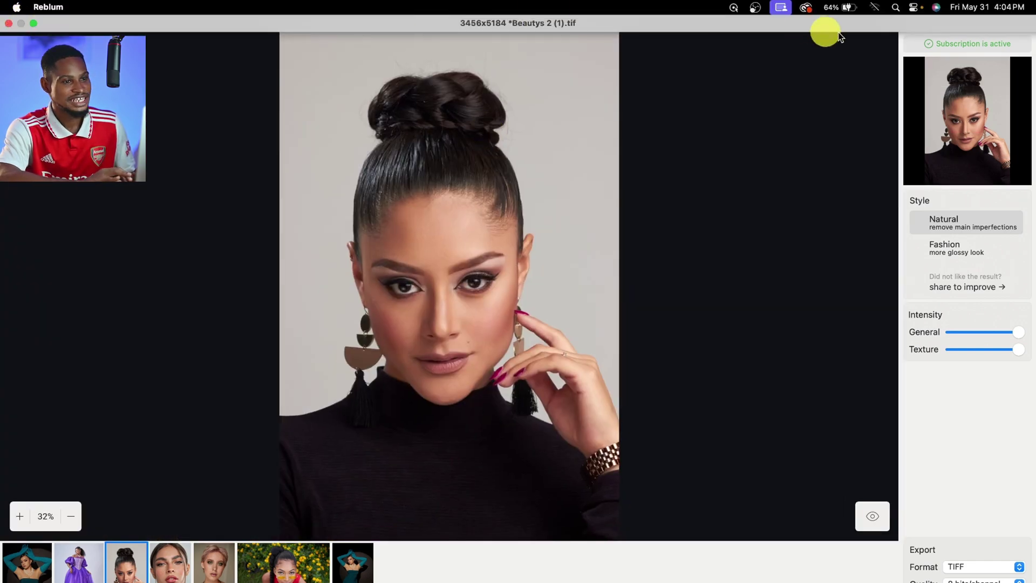
{"action": "scroll", "coordinate": [437, 311], "scroll_direction": "up", "scroll_amount": 5}
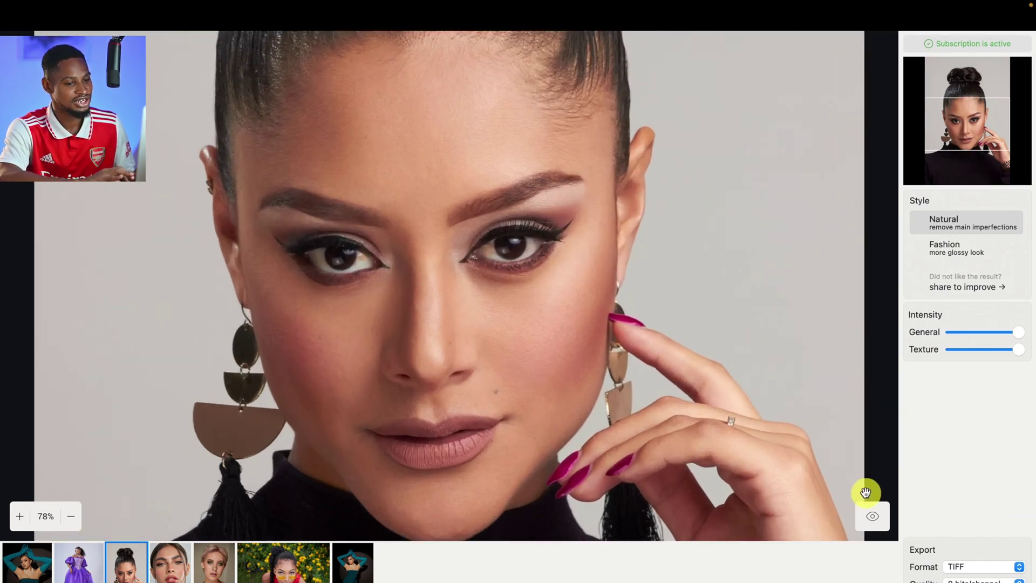
{"action": "left_click", "coordinate": [874, 516]}
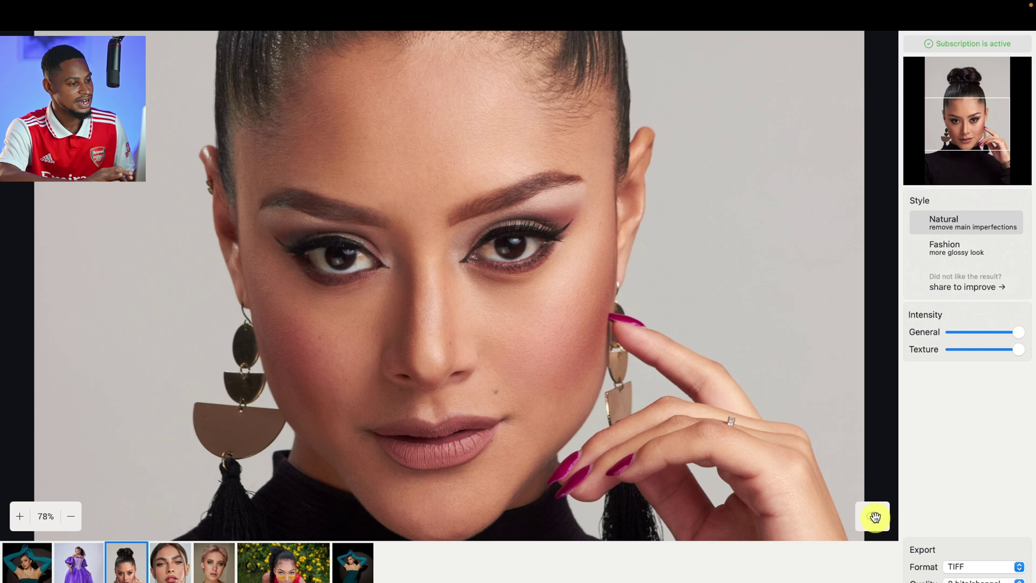
{"action": "left_click", "coordinate": [875, 517]}
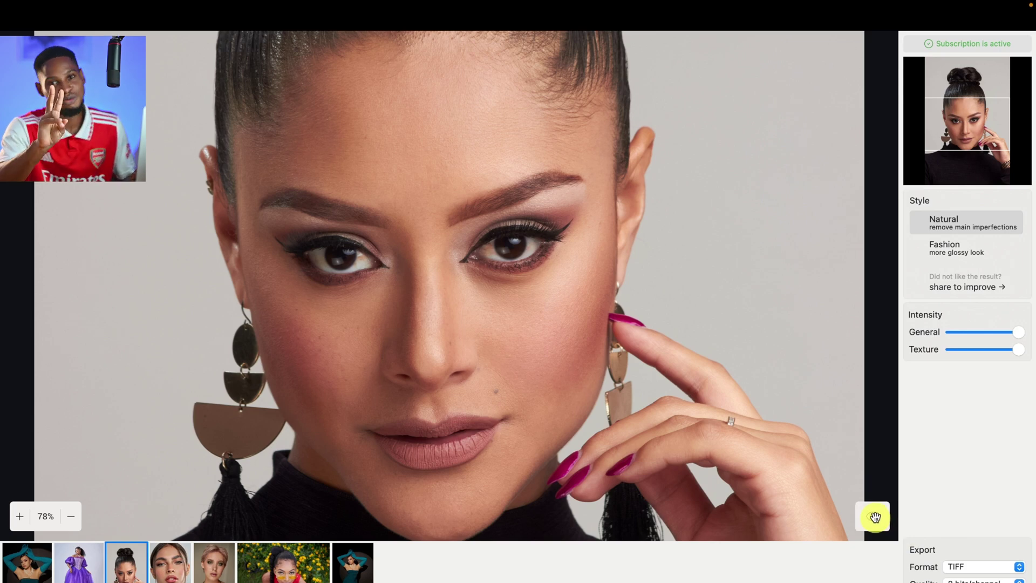
{"action": "scroll", "coordinate": [677, 412], "scroll_direction": "down", "scroll_amount": 4}
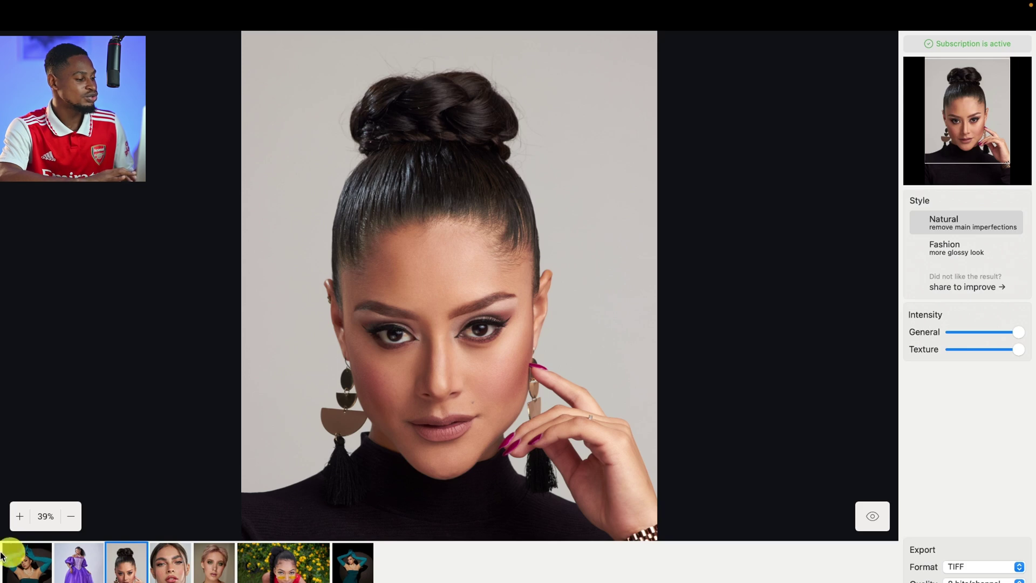
- Preview the short-haired portrait IMG_5269_2.tif, PHL_1433.tif and the last teal dress photo in the batch
{"action": "left_click", "coordinate": [209, 572]}
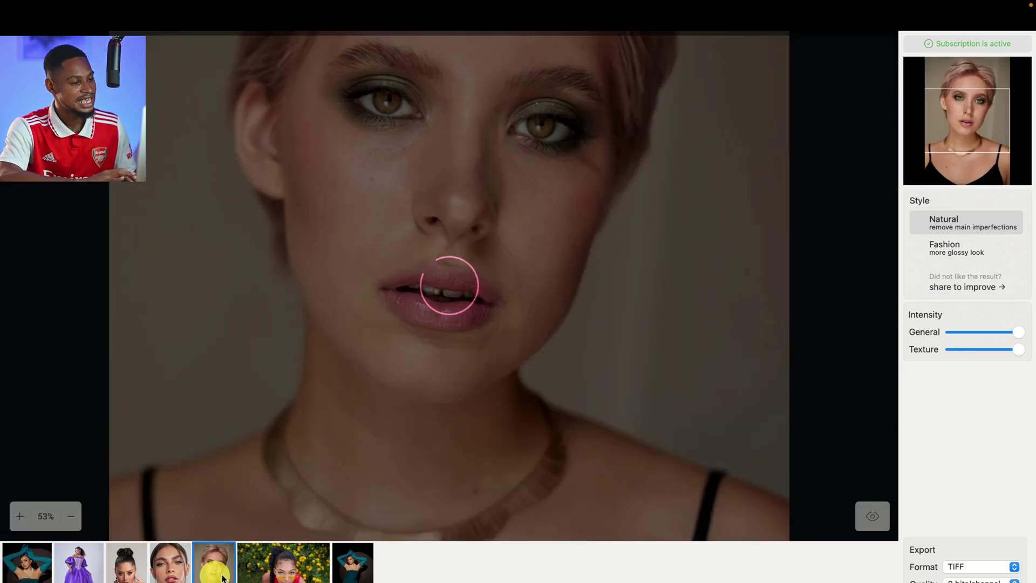
{"action": "left_click", "coordinate": [259, 569]}
{"action": "left_click", "coordinate": [340, 575]}
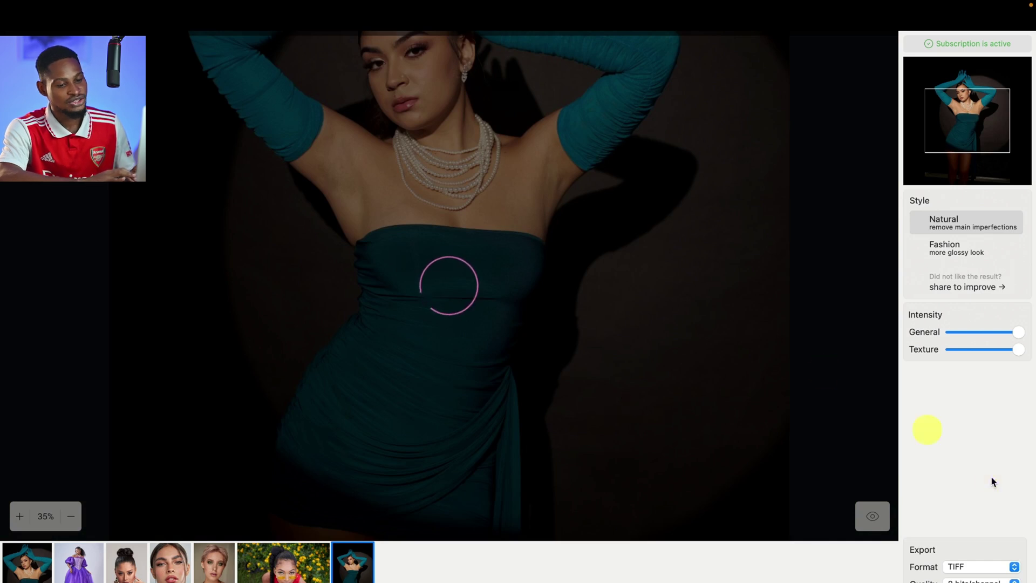
- Check the export format and quality options, keep TIFF at 8 bits/channel, and start saving the batch
{"action": "left_click", "coordinate": [983, 567]}
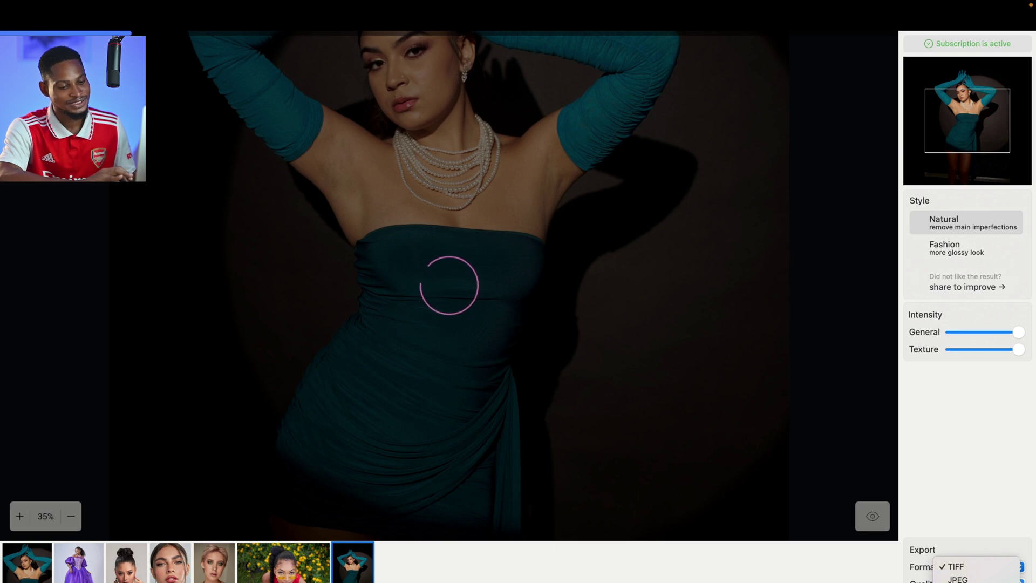
{"action": "key", "text": "Escape"}
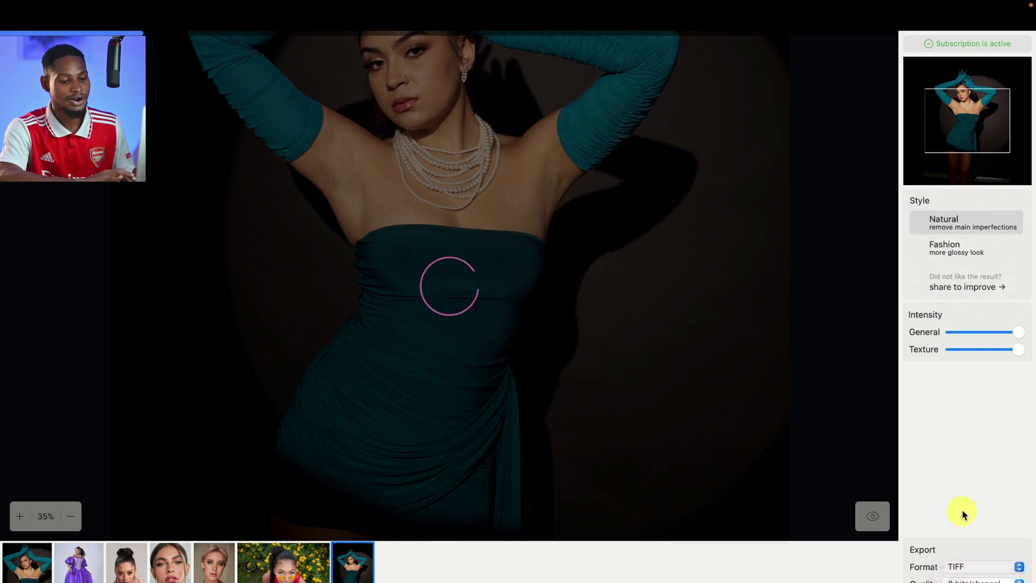
{"action": "left_click", "coordinate": [979, 572]}
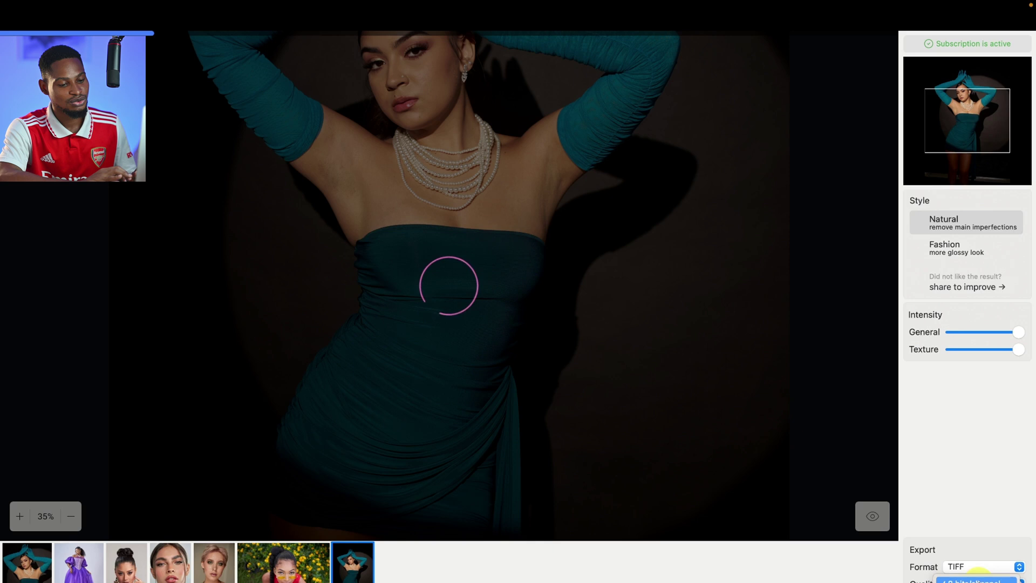
{"action": "left_click", "coordinate": [978, 579]}
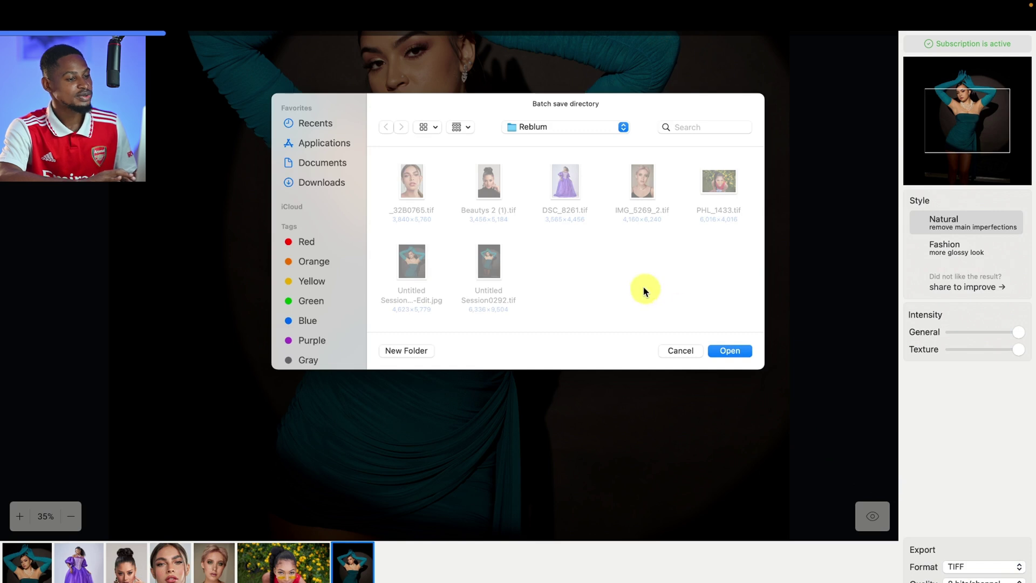
- Create a folder named Reblumedit inside the Reblum folder and save the retouched batch into it
{"action": "left_click", "coordinate": [400, 351]}
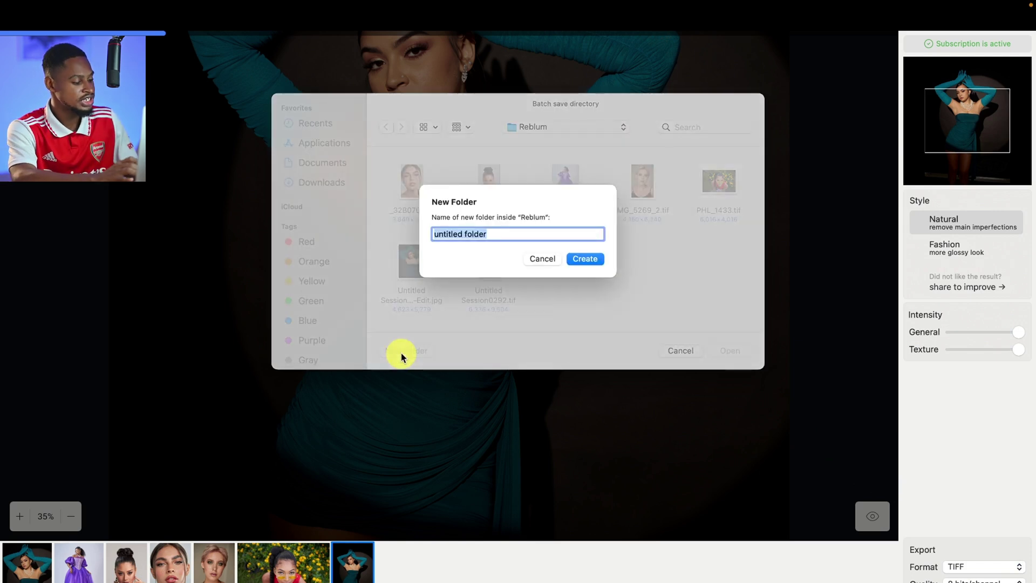
{"action": "type", "text": "Reblumedit"}
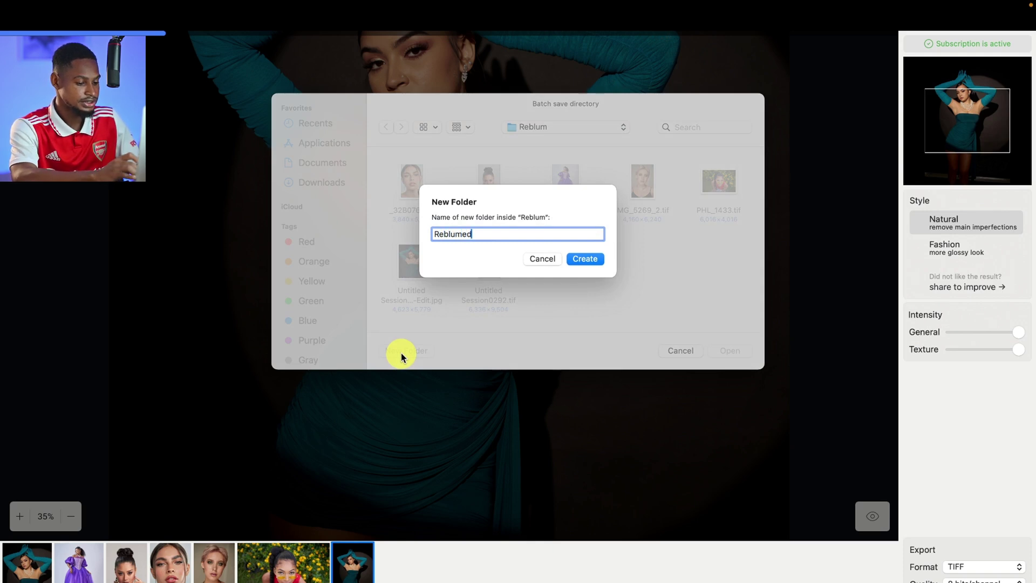
{"action": "left_click", "coordinate": [587, 259]}
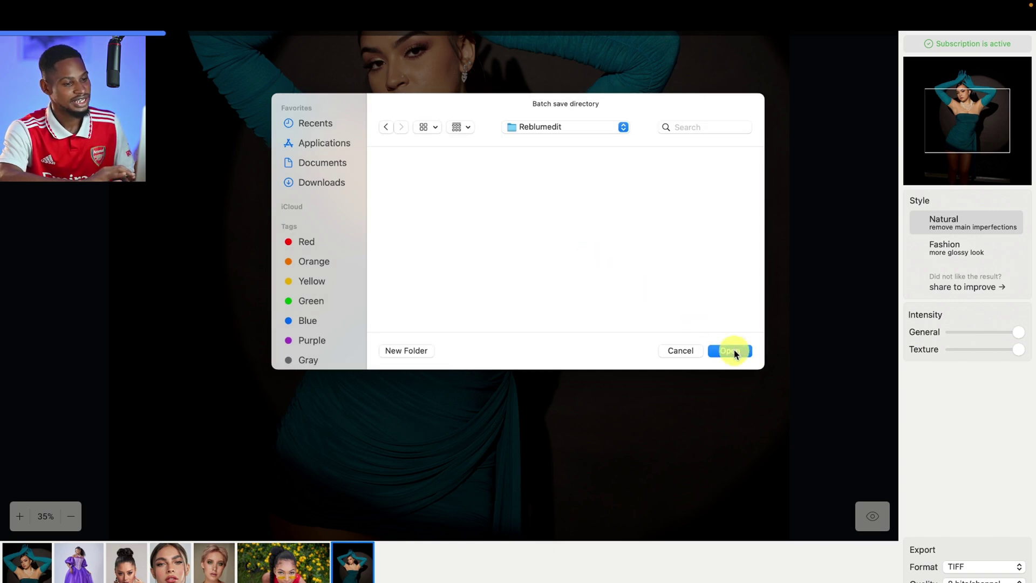
{"action": "left_click", "coordinate": [734, 350]}
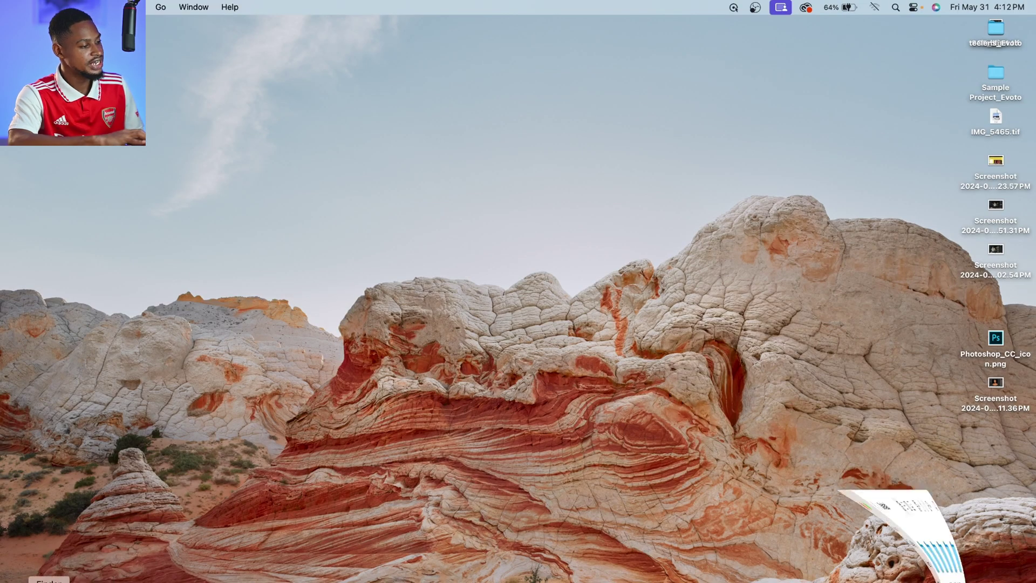
- Switch to Finder and open the Reblumedit folder inside Downloads > Reblum
{"action": "left_click", "coordinate": [49, 582]}
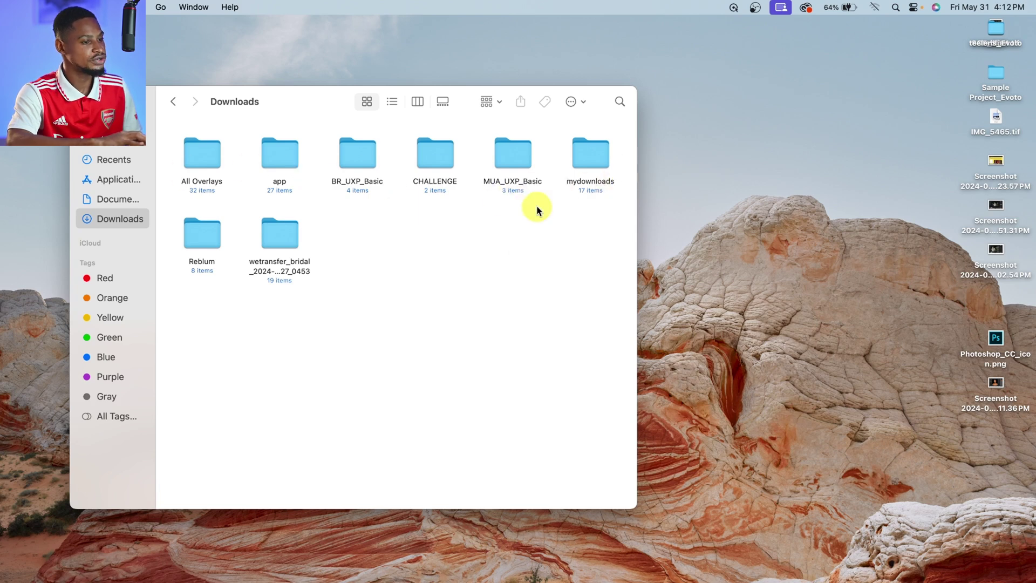
{"action": "double_click", "coordinate": [209, 237]}
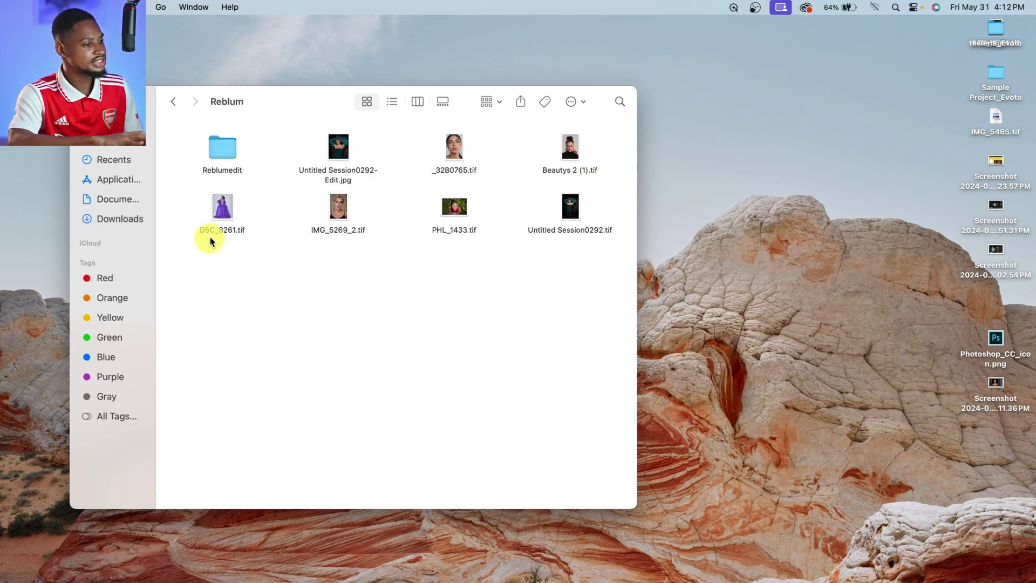
{"action": "double_click", "coordinate": [224, 153]}
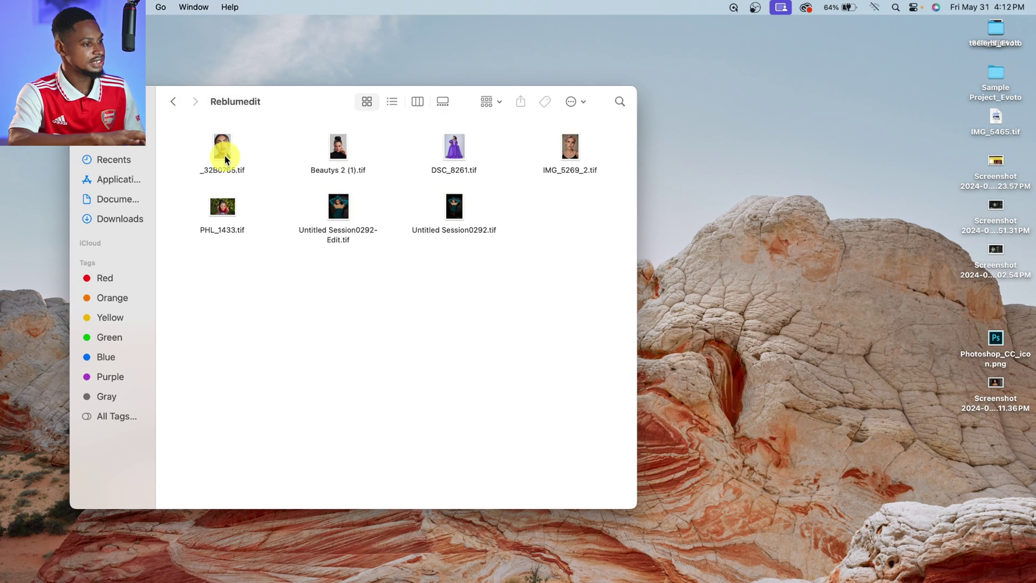
- Preview the exported retouched images in the Reblumedit folder at large size, from _32B0765.tif onwards, and close the preview
{"action": "key", "text": "space"}
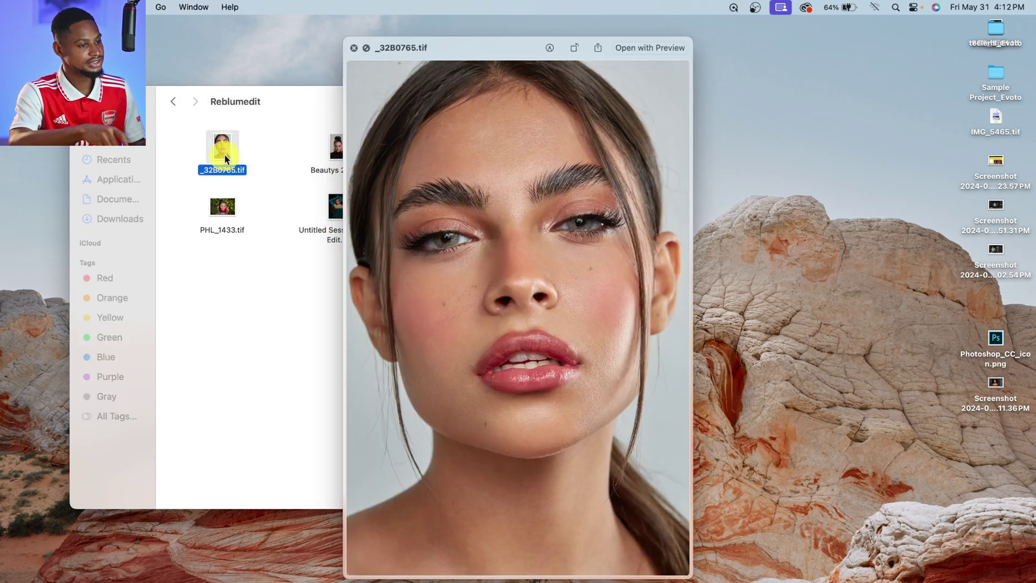
{"action": "key", "text": "Right"}
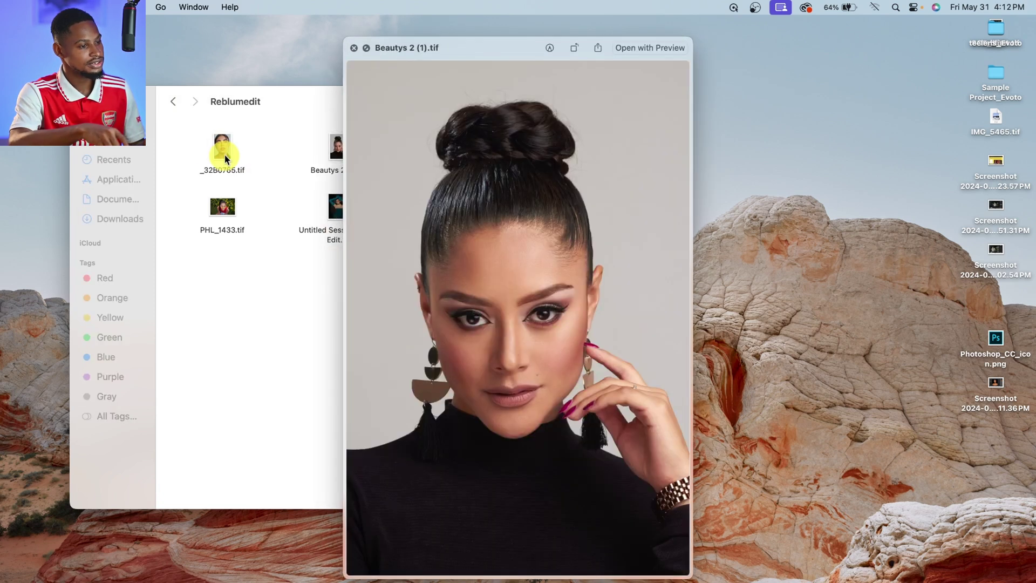
{"action": "key", "text": "Right"}
{"action": "key", "text": "Right"}
{"action": "key", "text": "Right"}
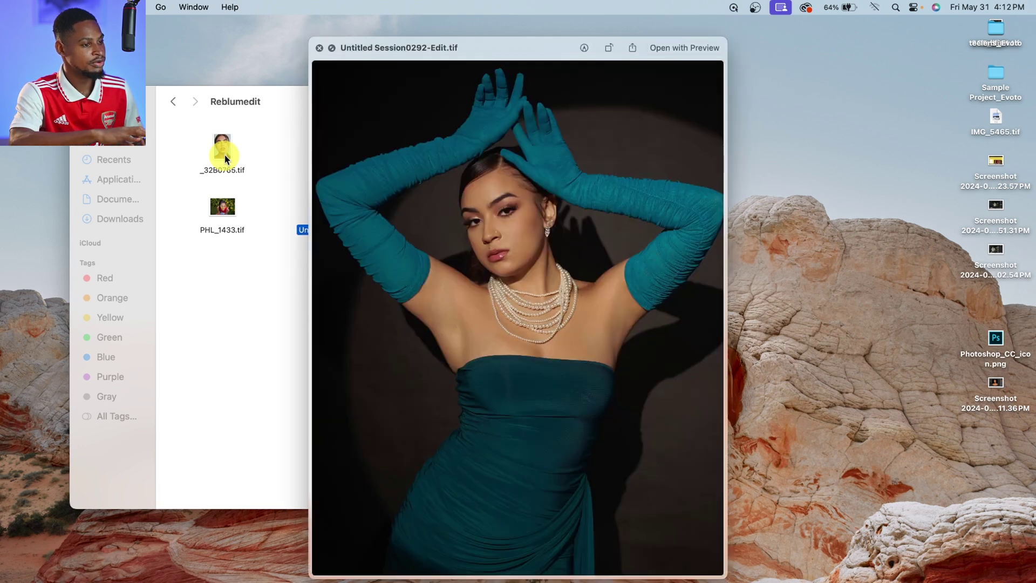
{"action": "left_click", "coordinate": [240, 342]}
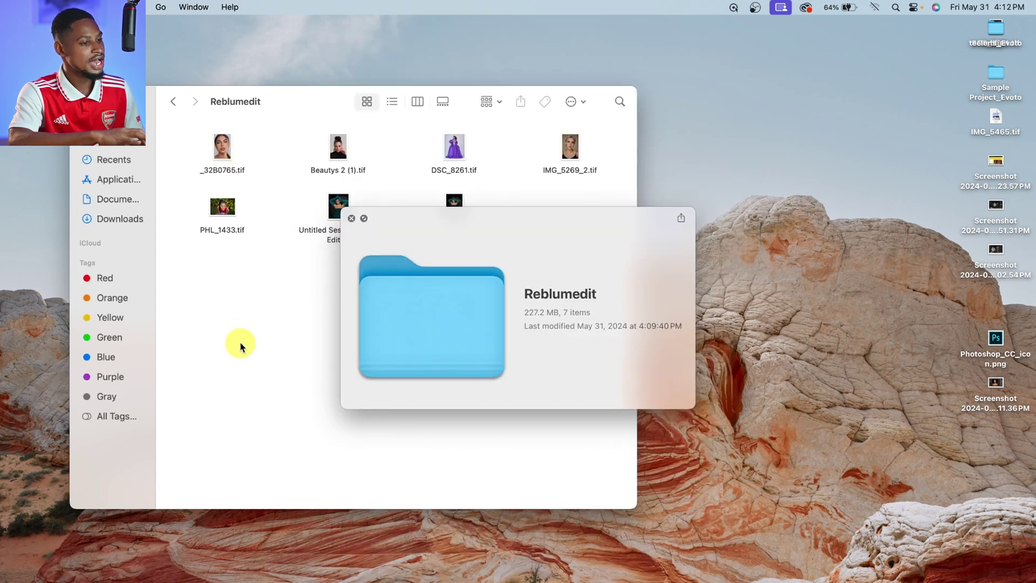
{"action": "left_click", "coordinate": [351, 219]}
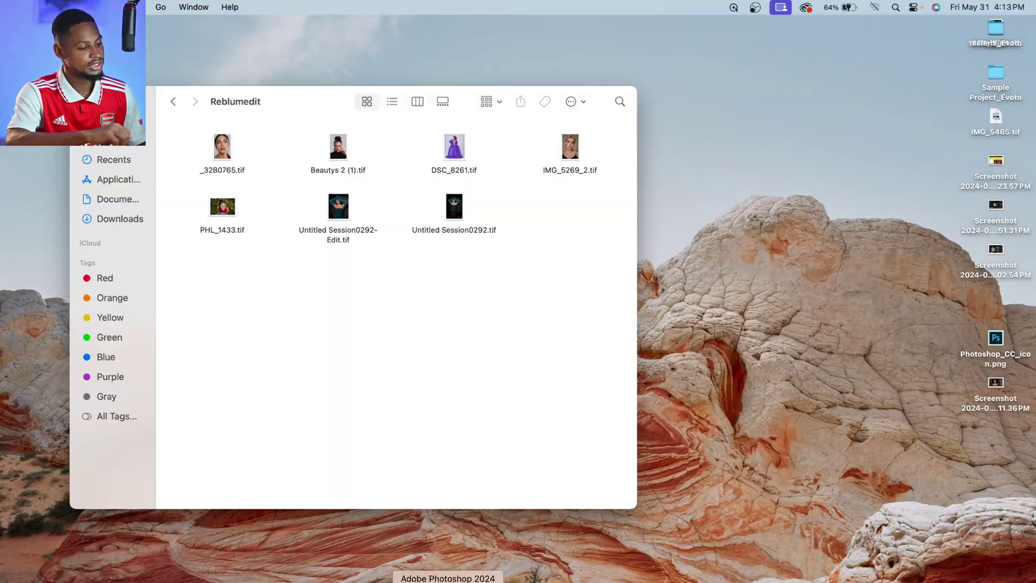
- Switch to Photoshop, duplicate the Background layer of the short-haired portrait and open the Reblum Retouch filter on the copy
{"action": "left_click", "coordinate": [448, 577]}
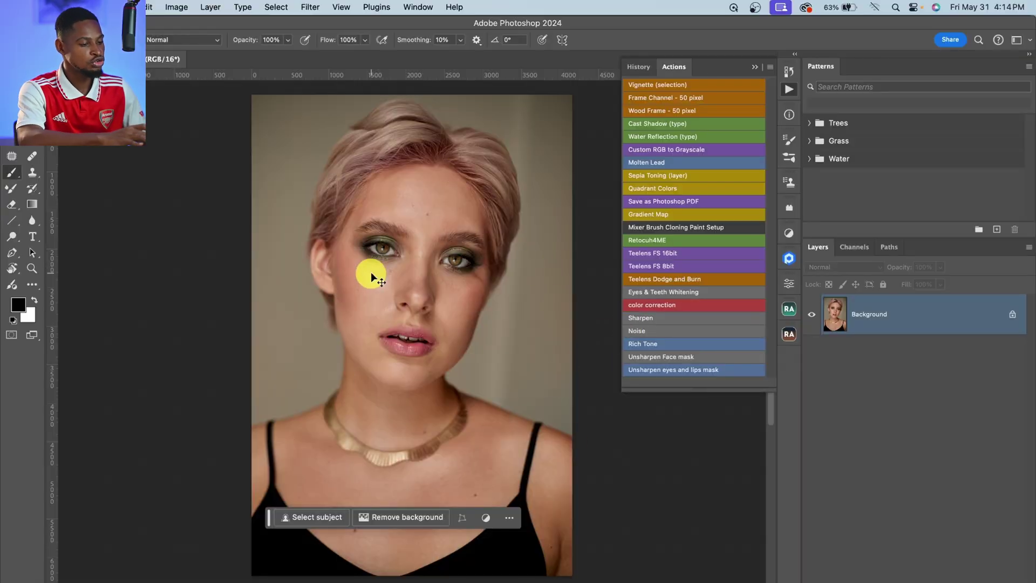
{"action": "key", "text": "super+j"}
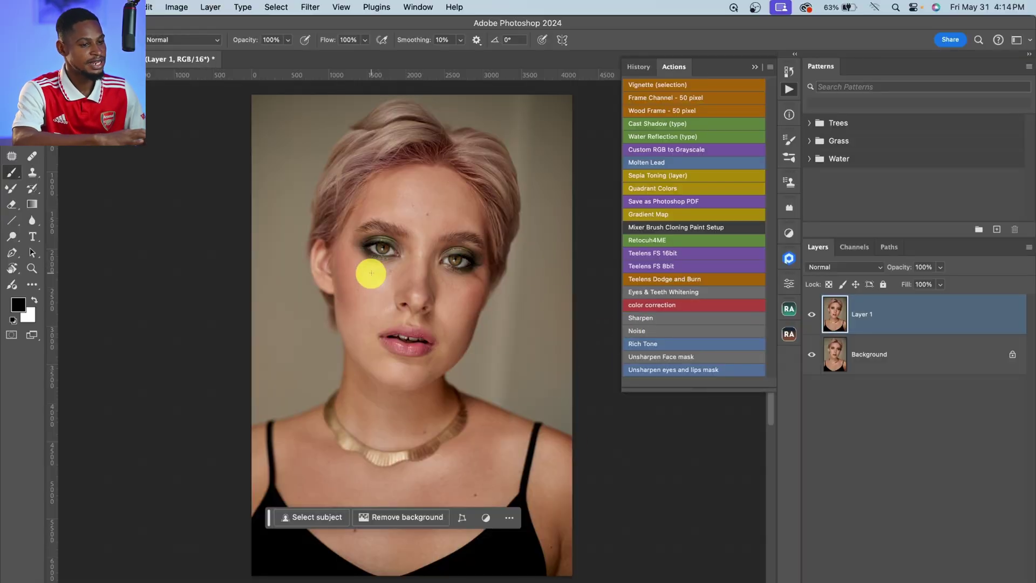
{"action": "left_click", "coordinate": [308, 7]}
{"action": "mouse_move", "coordinate": [418, 280]}
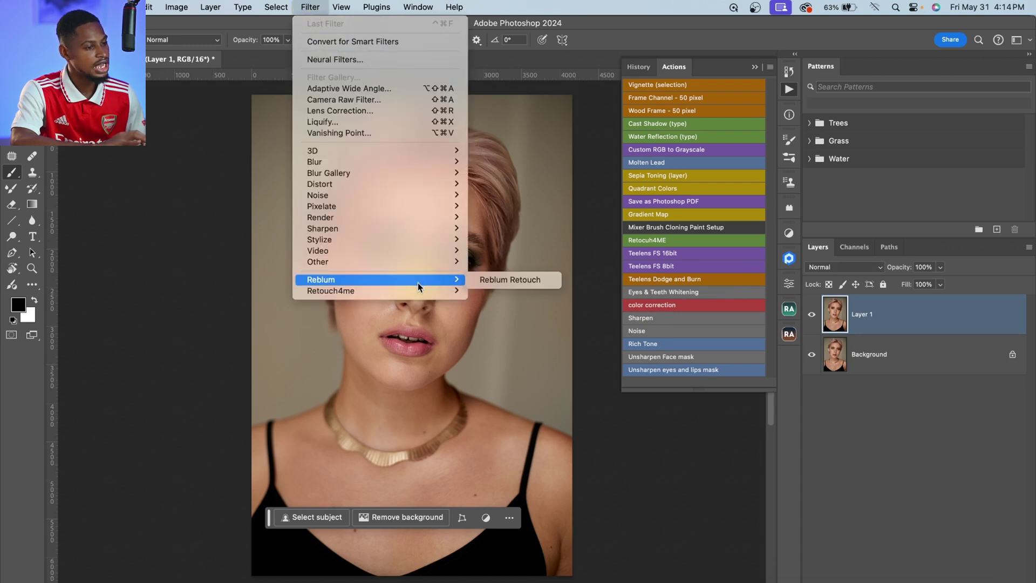
{"action": "left_click", "coordinate": [530, 277]}
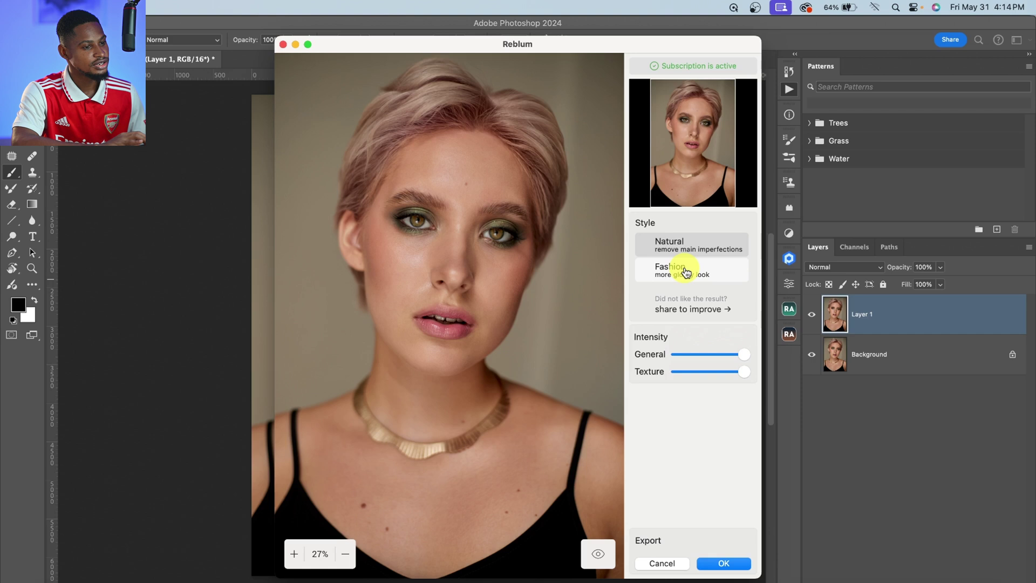
- Compare the Natural retouch of the portrait's face with the original at closer range
{"action": "left_click", "coordinate": [598, 553]}
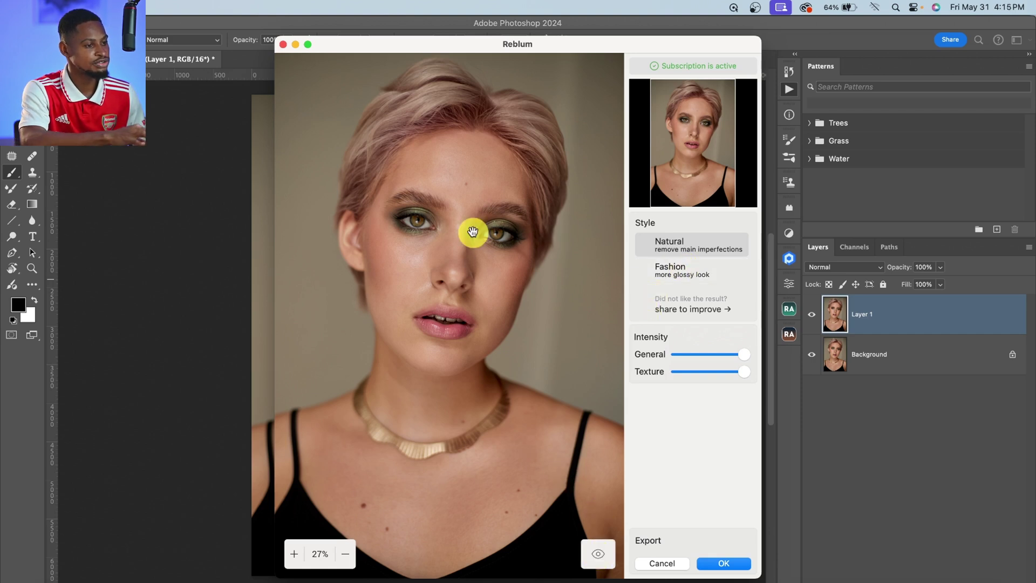
{"action": "scroll", "coordinate": [478, 227], "scroll_direction": "up", "scroll_amount": 3}
{"action": "left_click", "coordinate": [598, 554]}
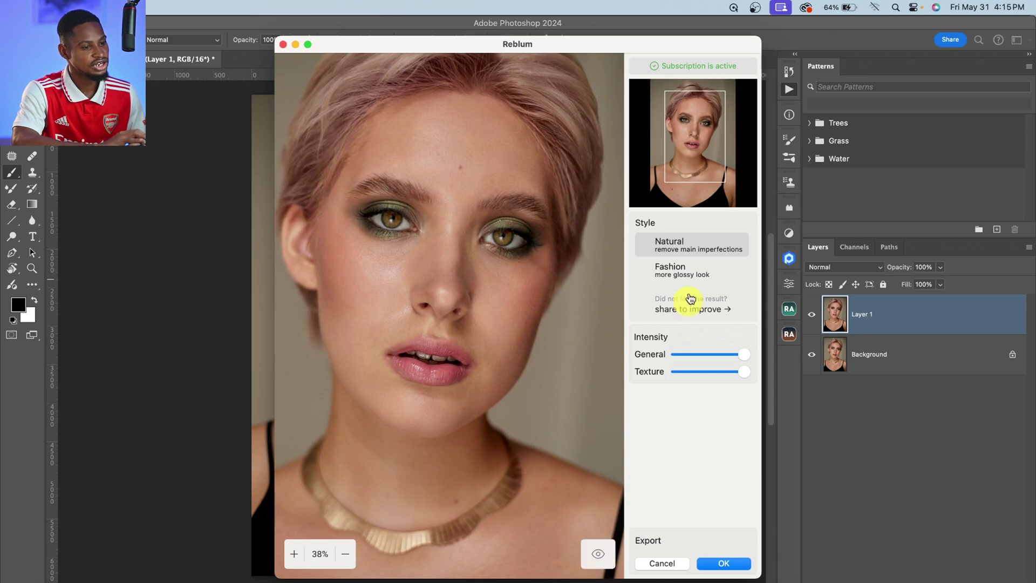
- Apply the Fashion retouch style to the duplicate layer with General intensity at maximum and Texture lowered to about 70%
{"action": "left_click", "coordinate": [688, 272]}
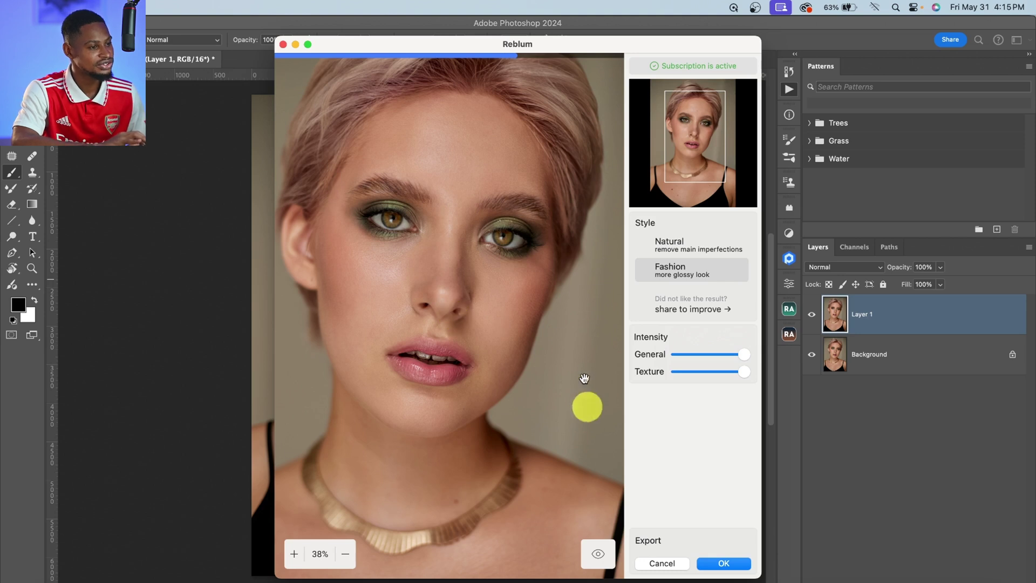
{"action": "left_click", "coordinate": [598, 554]}
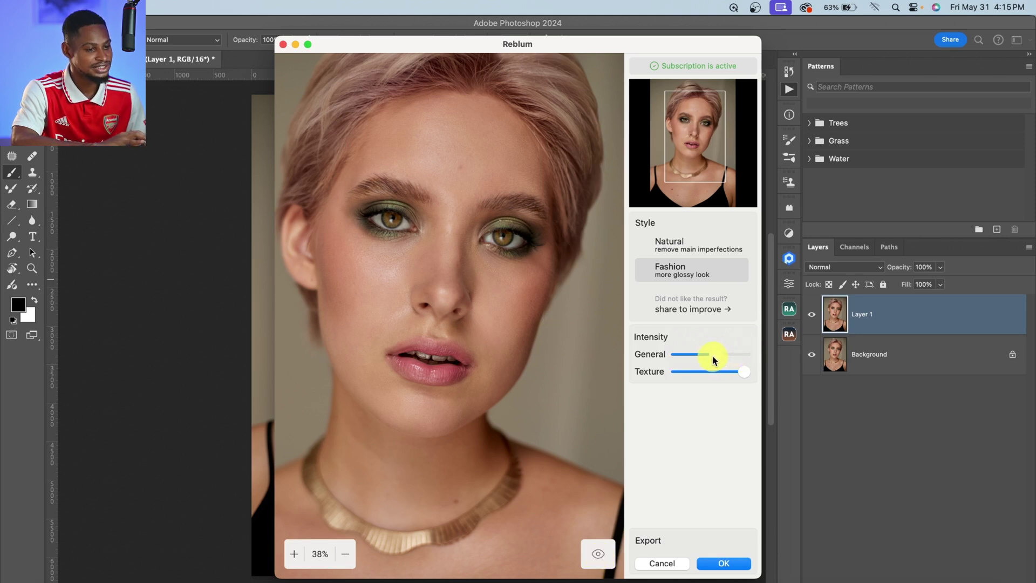
{"action": "left_click_drag", "start_coordinate": [711, 355], "coordinate": [746, 356]}
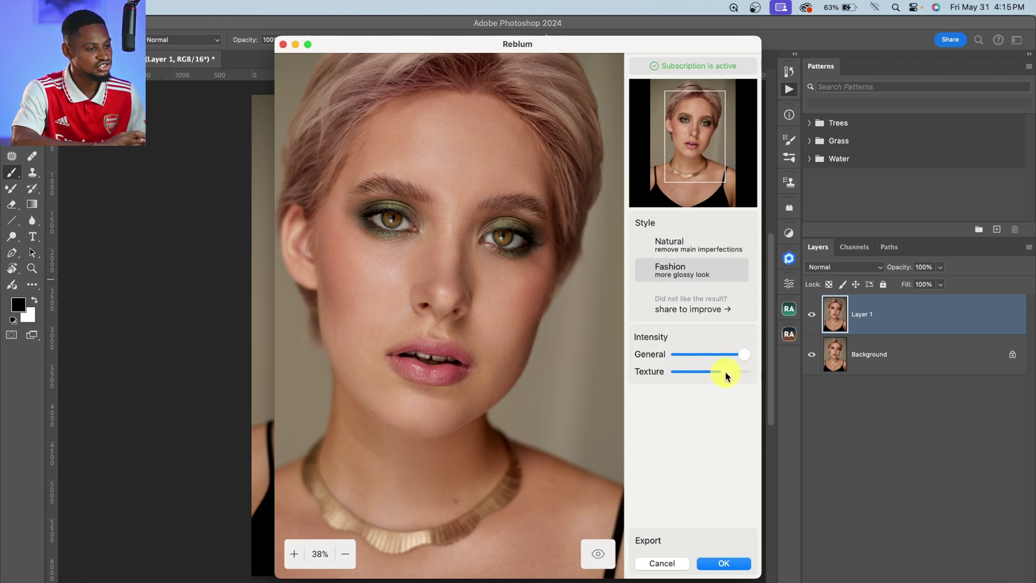
{"action": "left_click_drag", "start_coordinate": [725, 372], "coordinate": [723, 371]}
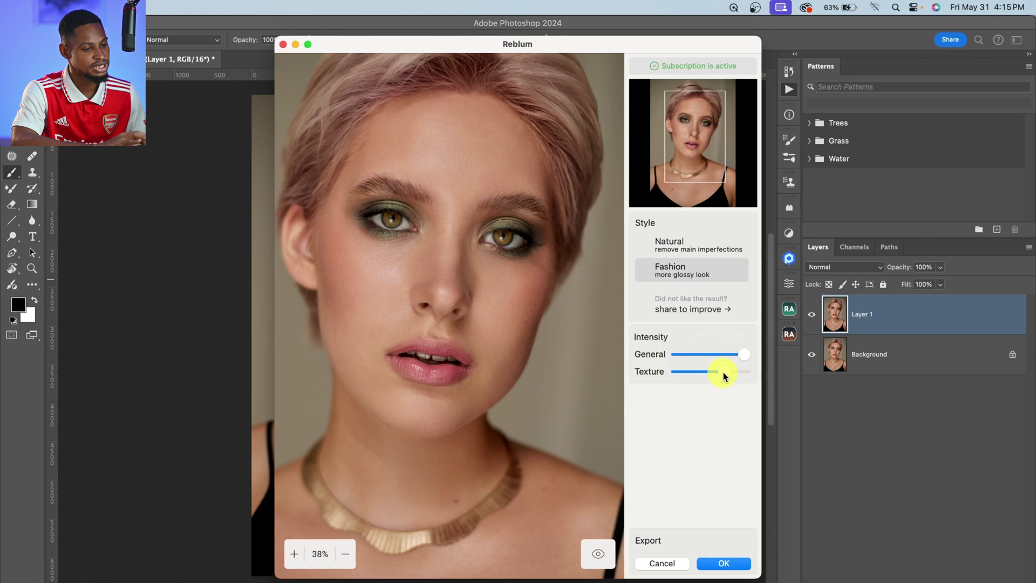
{"action": "left_click", "coordinate": [724, 563]}
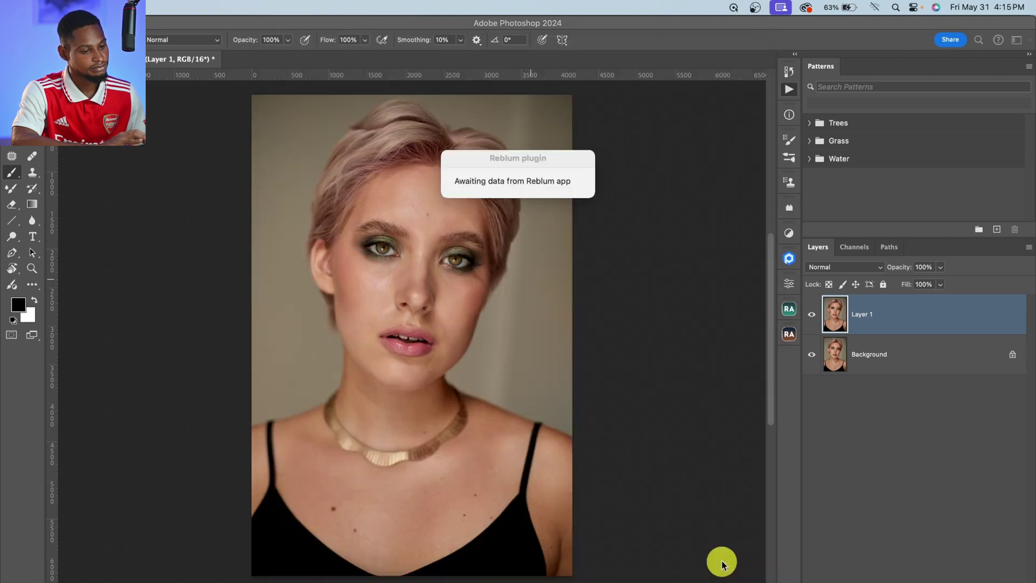
- Compare the retouched face on Layer 1 with the original Background by switching the layer's visibility off and on
{"action": "left_click", "coordinate": [835, 320]}
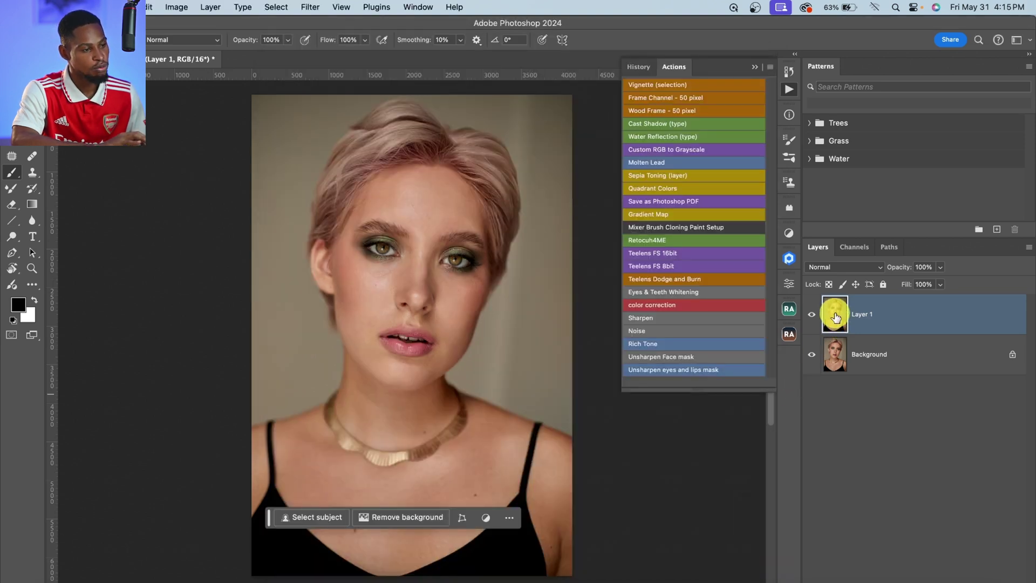
{"action": "scroll", "coordinate": [479, 340], "scroll_direction": "up", "scroll_amount": 2}
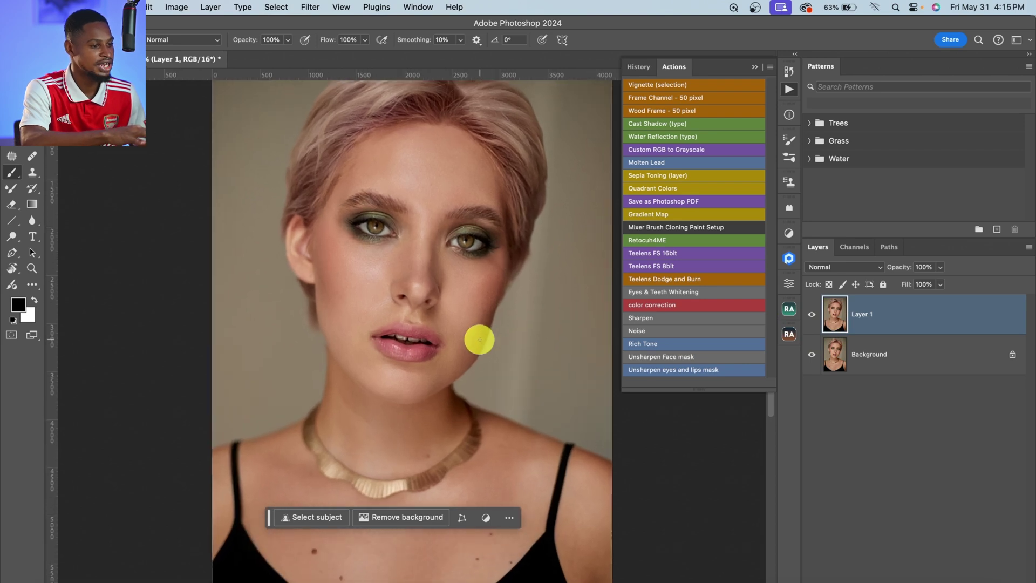
{"action": "scroll", "coordinate": [479, 340], "scroll_direction": "up", "scroll_amount": 2}
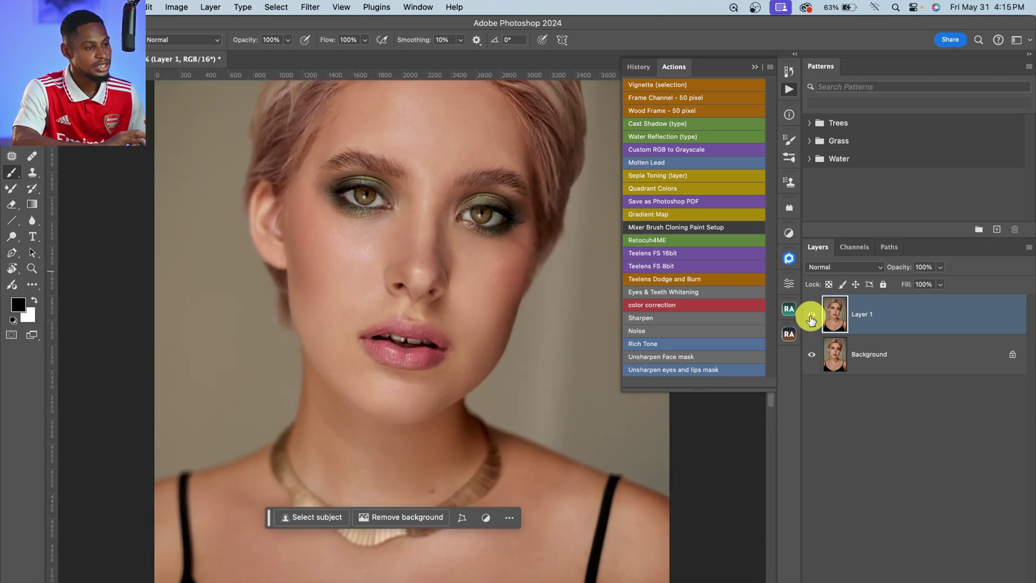
{"action": "left_click", "coordinate": [811, 317]}
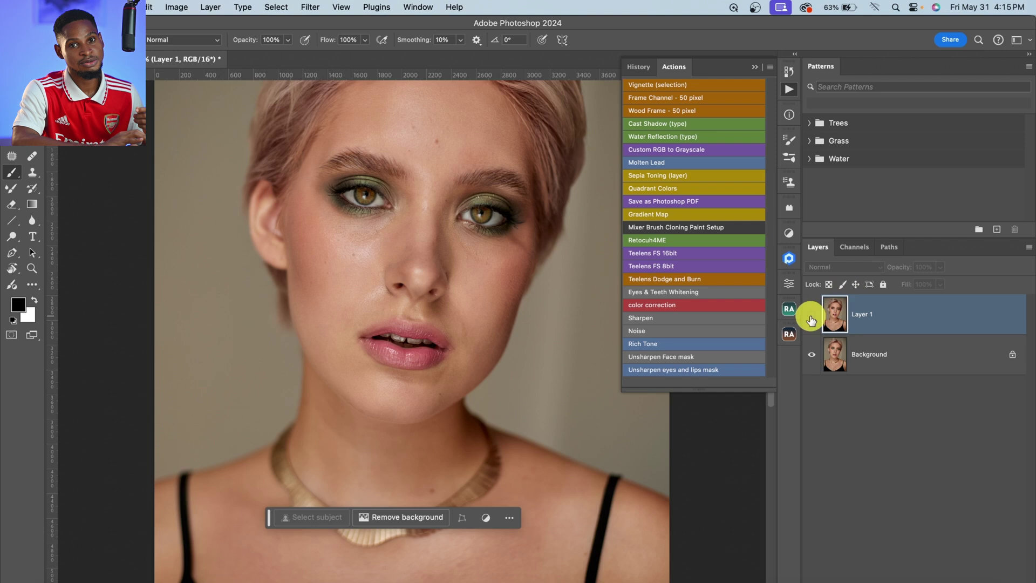
{"action": "left_click", "coordinate": [811, 317]}
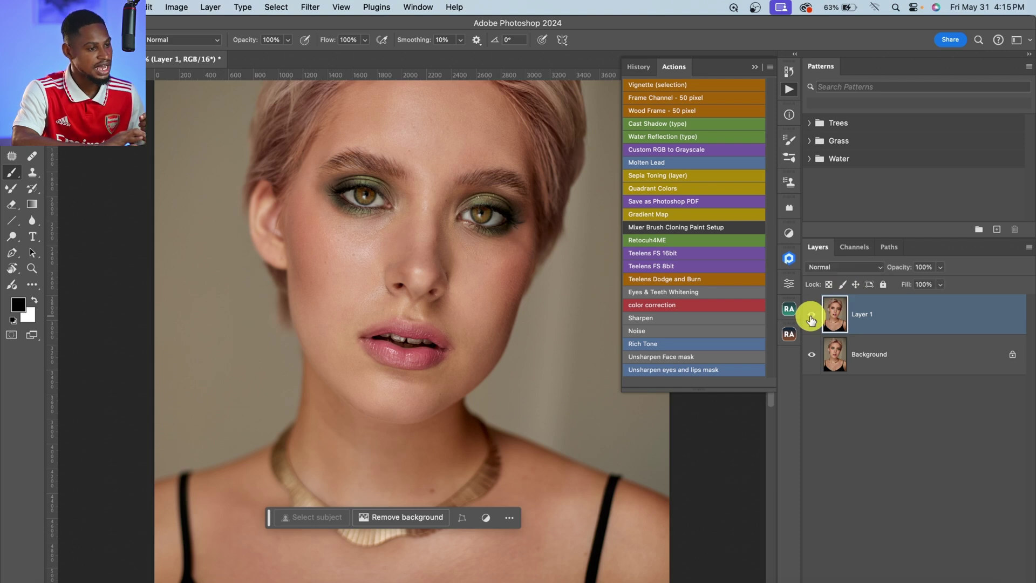